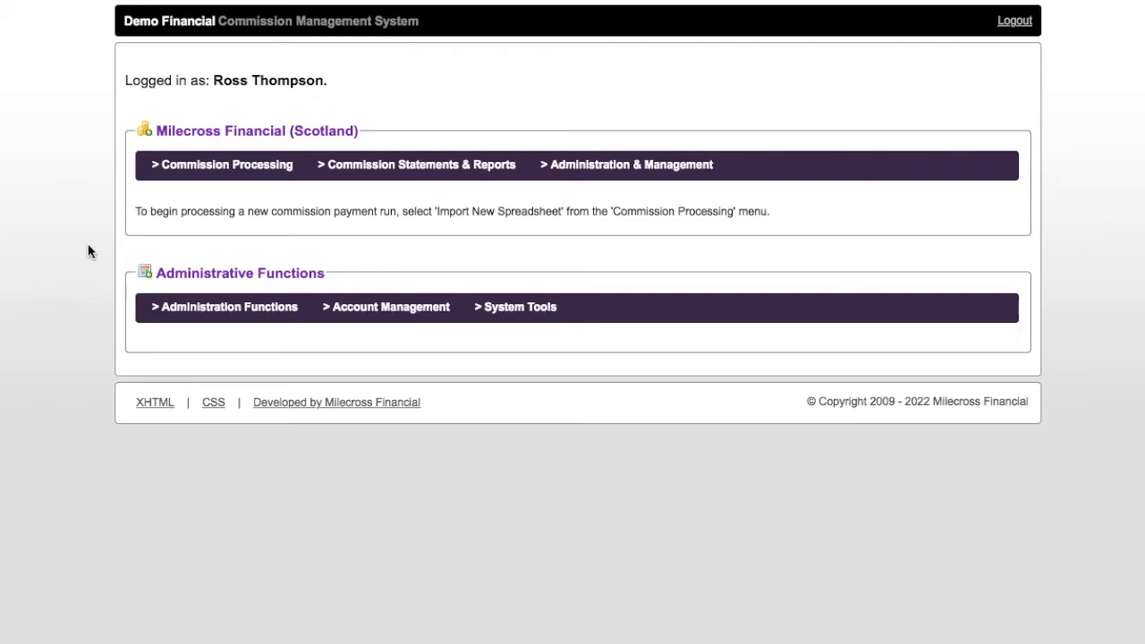
View the business summary report for the Thursday 7th of April 2022 commission run and open the listed business's commission statement
{"action": "mouse_move", "coordinate": [416, 165]}
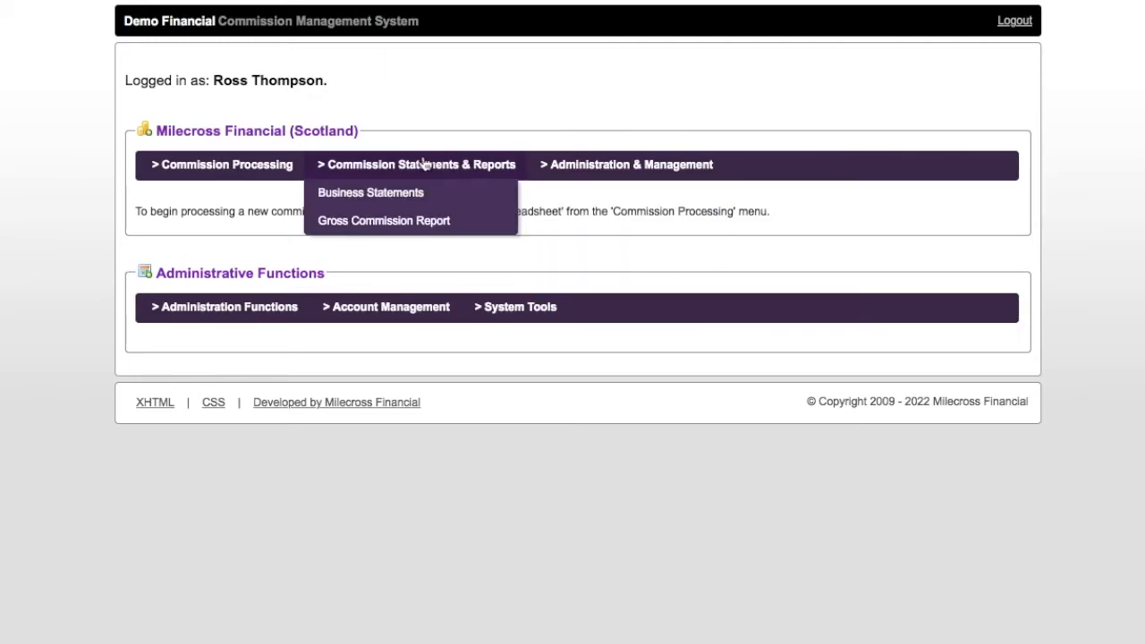
{"action": "left_click", "coordinate": [413, 195]}
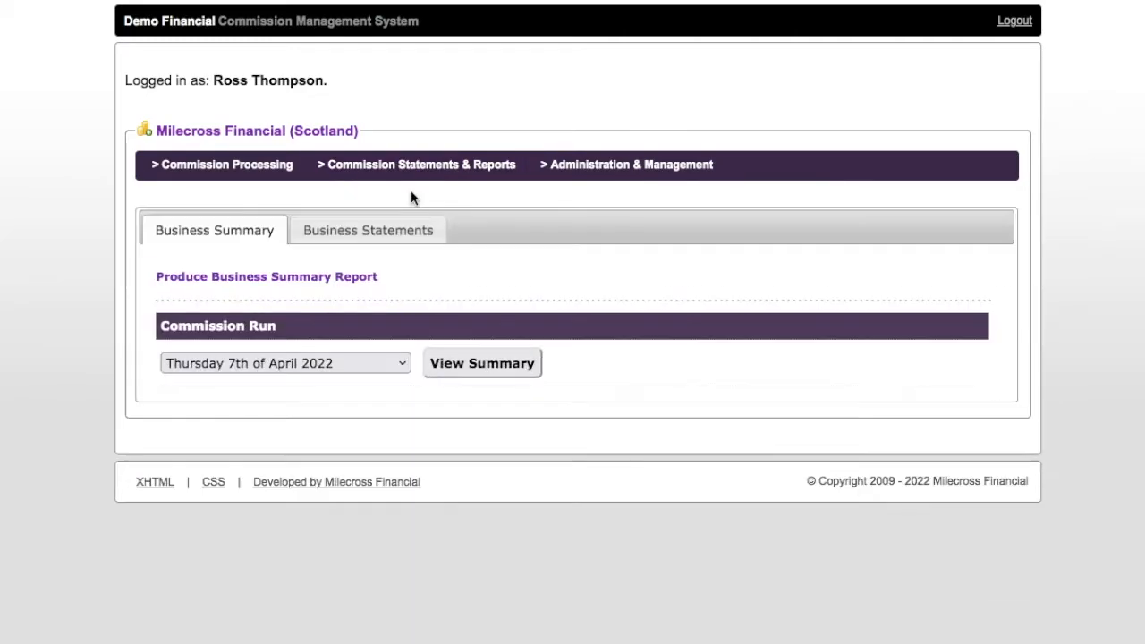
{"action": "left_click", "coordinate": [463, 372]}
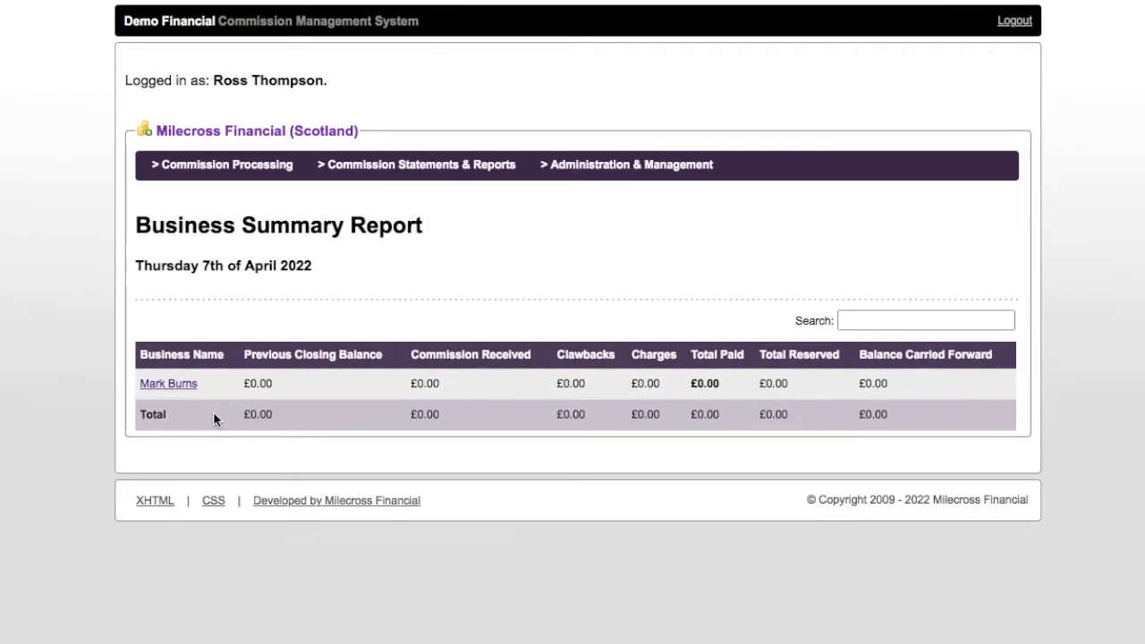
{"action": "left_click", "coordinate": [167, 385]}
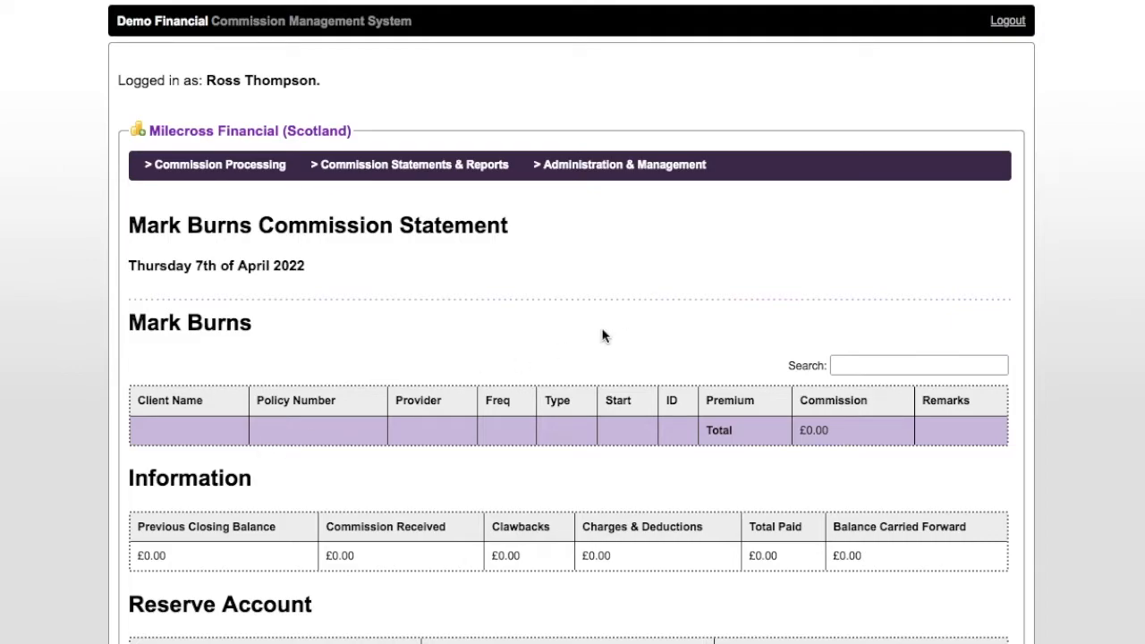
Begin adding a manual payment with Charge as the payment type
{"action": "mouse_move", "coordinate": [245, 179]}
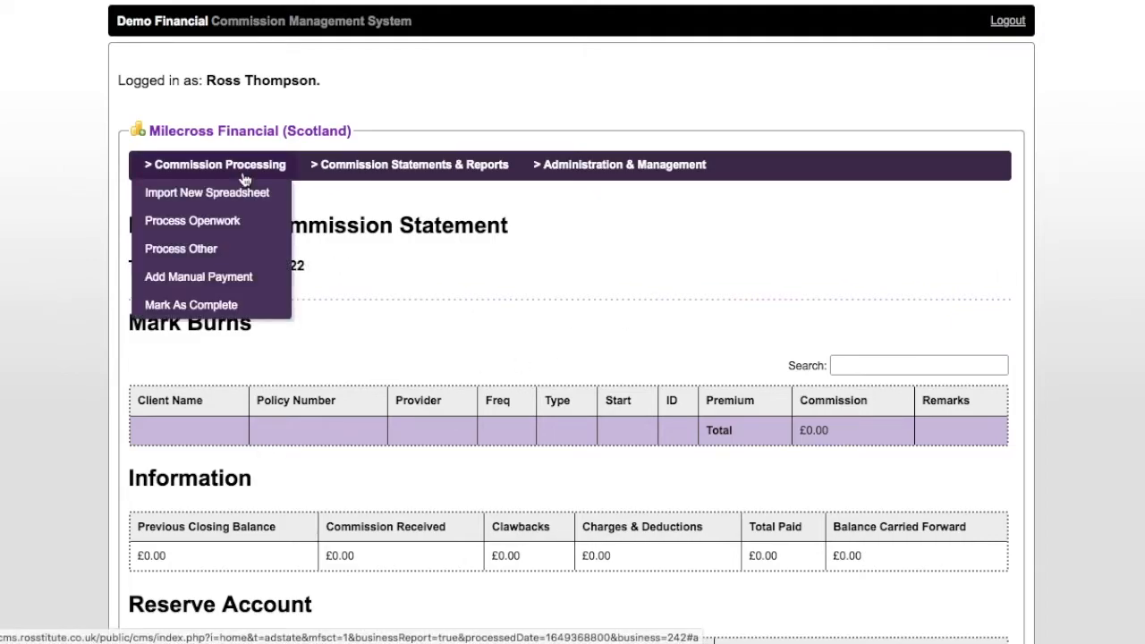
{"action": "left_click", "coordinate": [230, 278]}
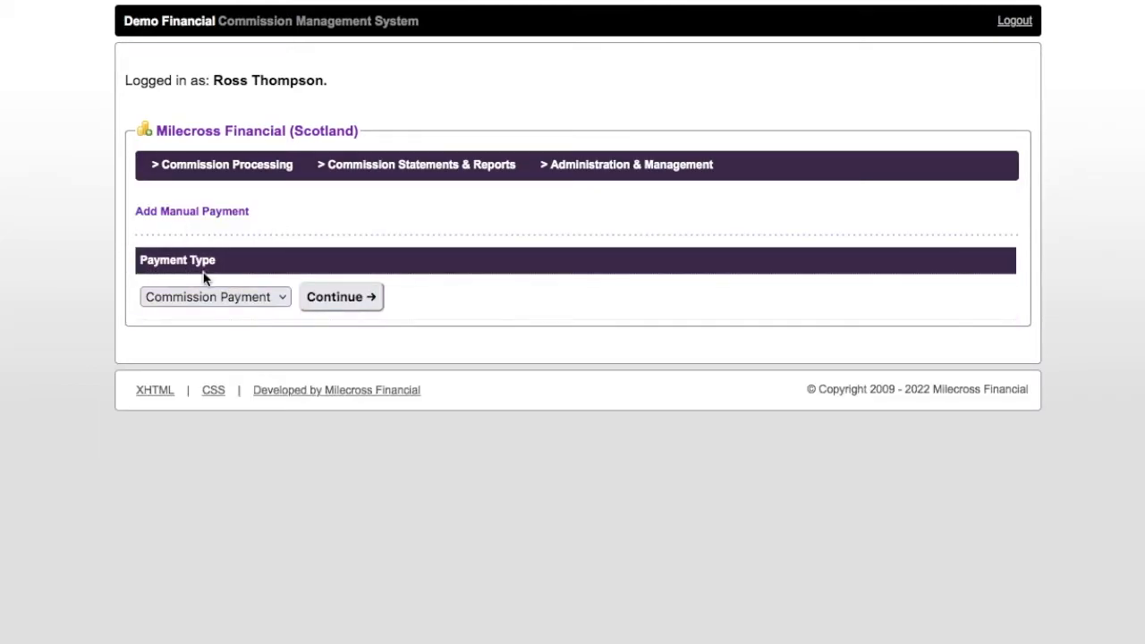
{"action": "left_click", "coordinate": [263, 297]}
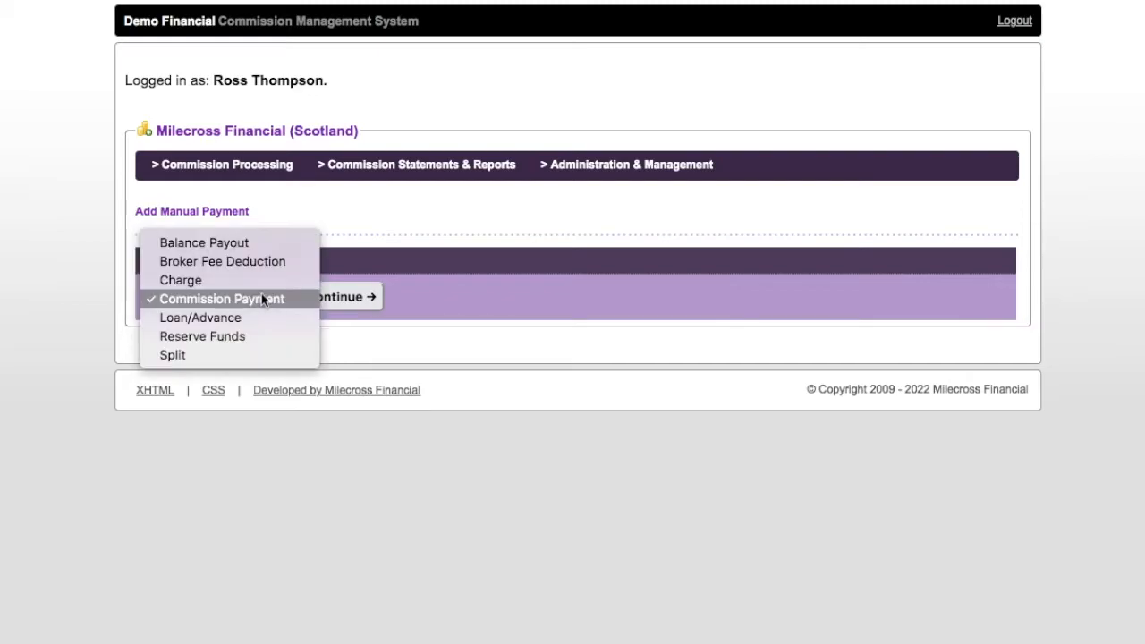
{"action": "left_click", "coordinate": [201, 282]}
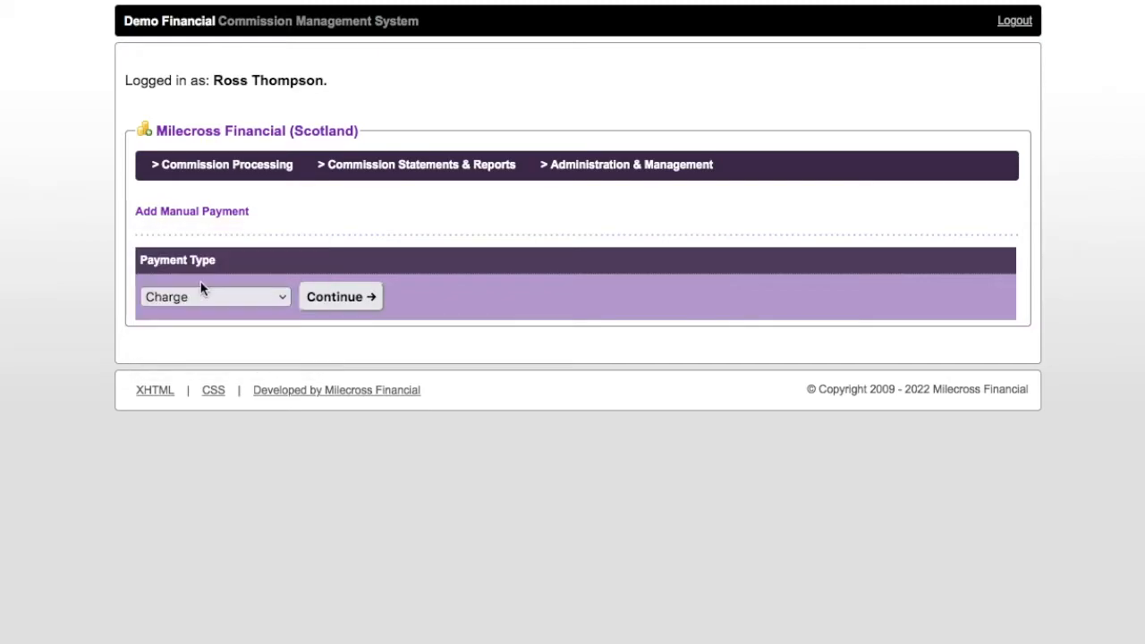
{"action": "left_click", "coordinate": [366, 301]}
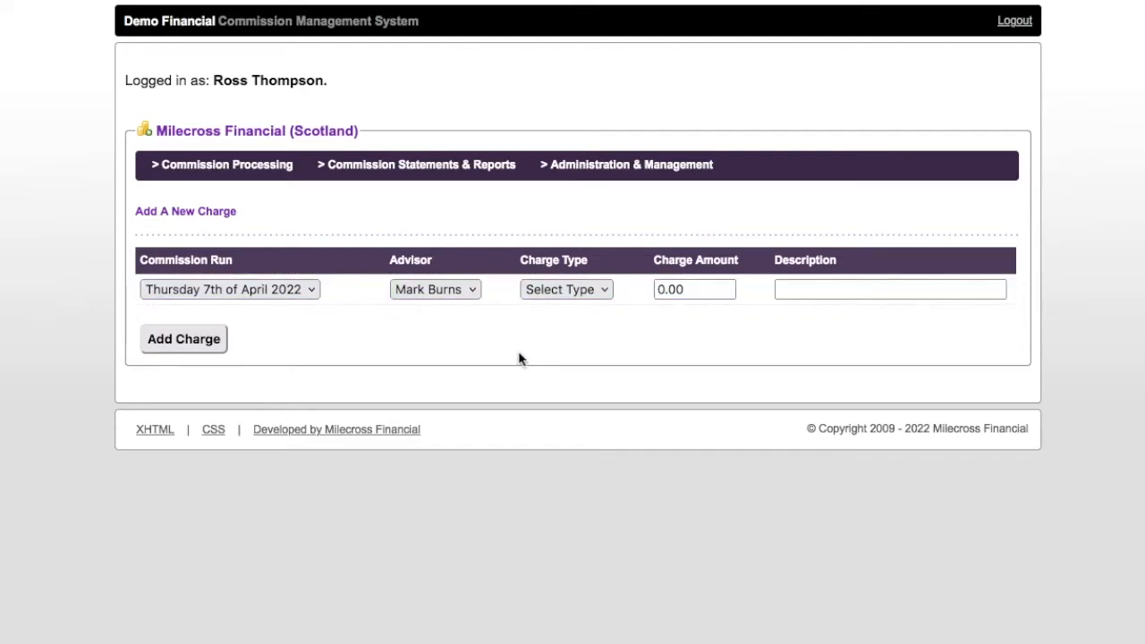
For the new charge, select the Thursday 7th of April 2022 commission run, the advisor and the charge type Charge
{"action": "left_click", "coordinate": [197, 295]}
{"action": "left_click", "coordinate": [230, 294]}
{"action": "left_click", "coordinate": [452, 295]}
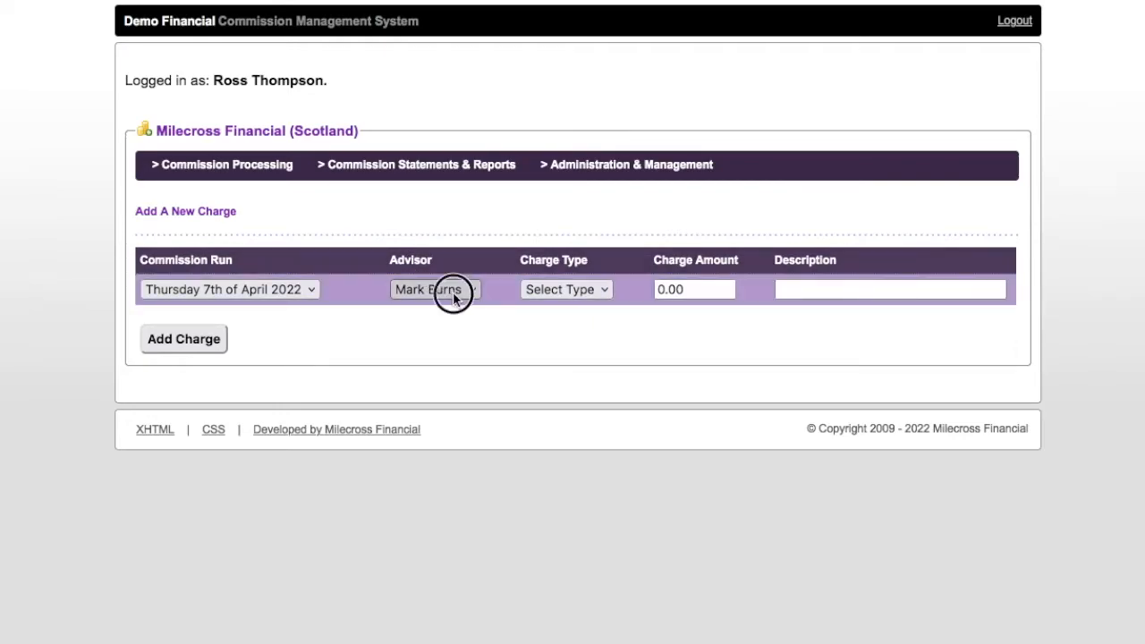
{"action": "left_click", "coordinate": [447, 294]}
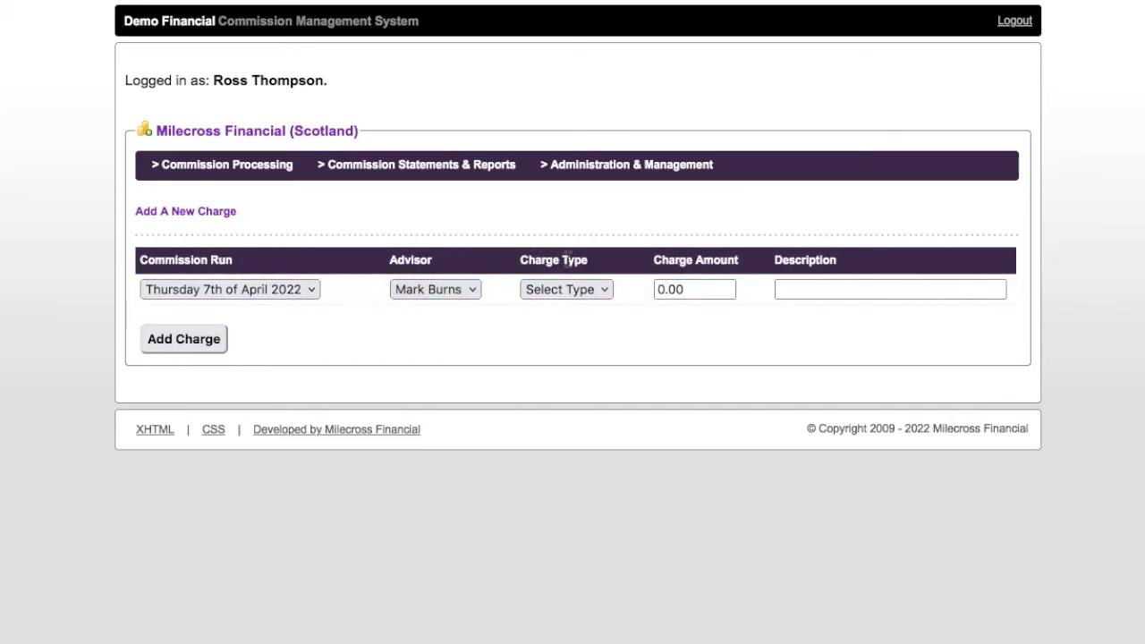
{"action": "left_click", "coordinate": [605, 295]}
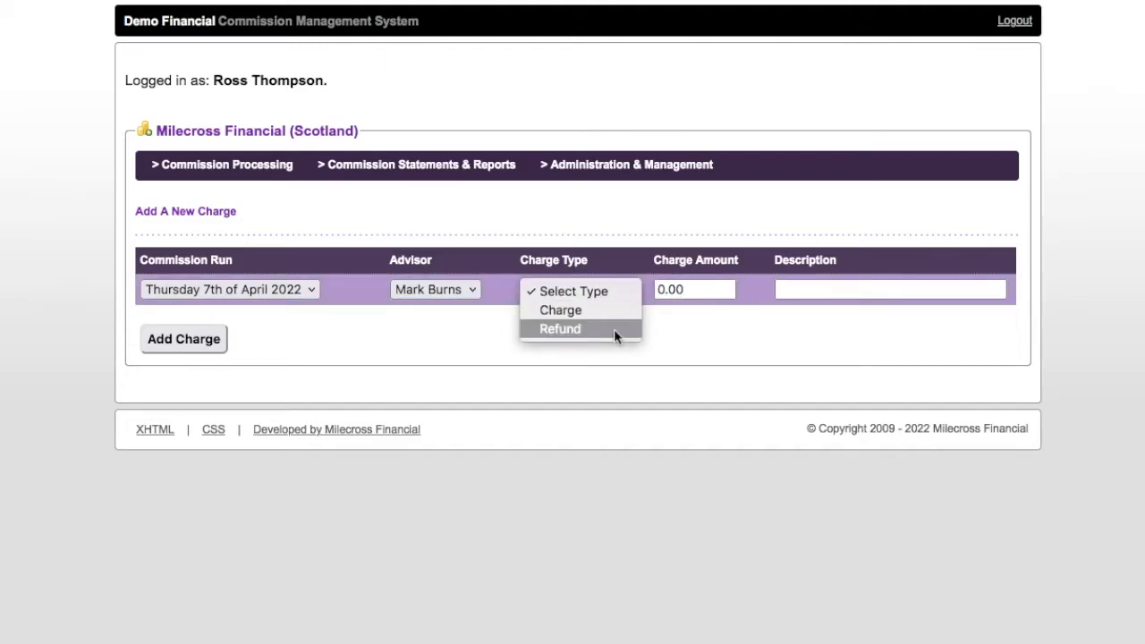
{"action": "left_click", "coordinate": [602, 317]}
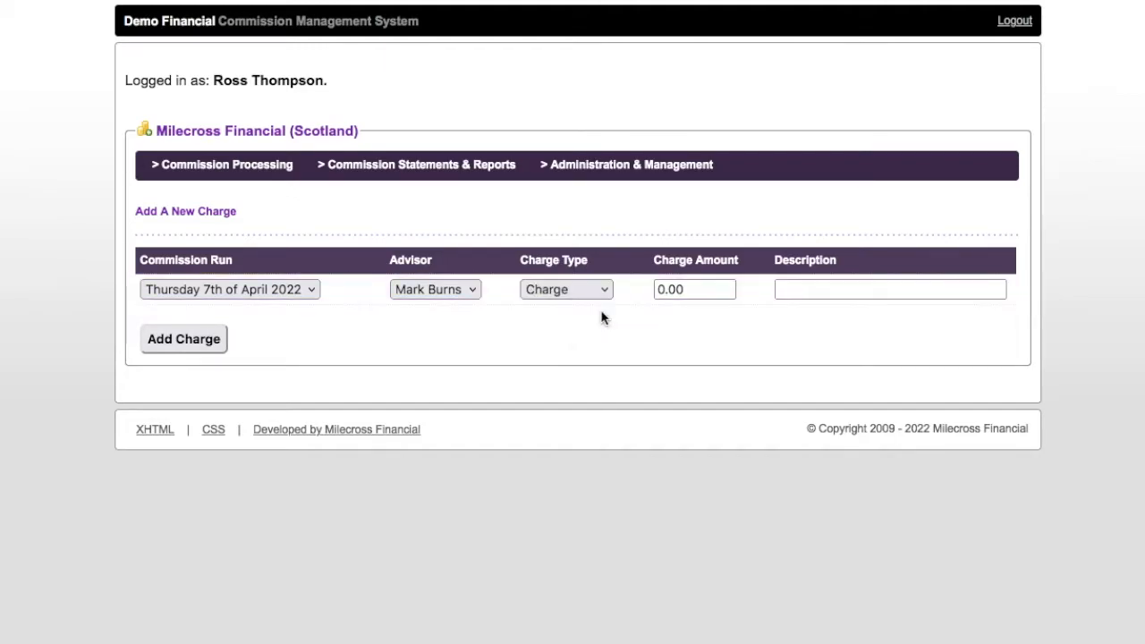
Set the charge amount to 500.00 with the description "Website Setup Fee" and add the charge
{"action": "key", "text": "Tab"}
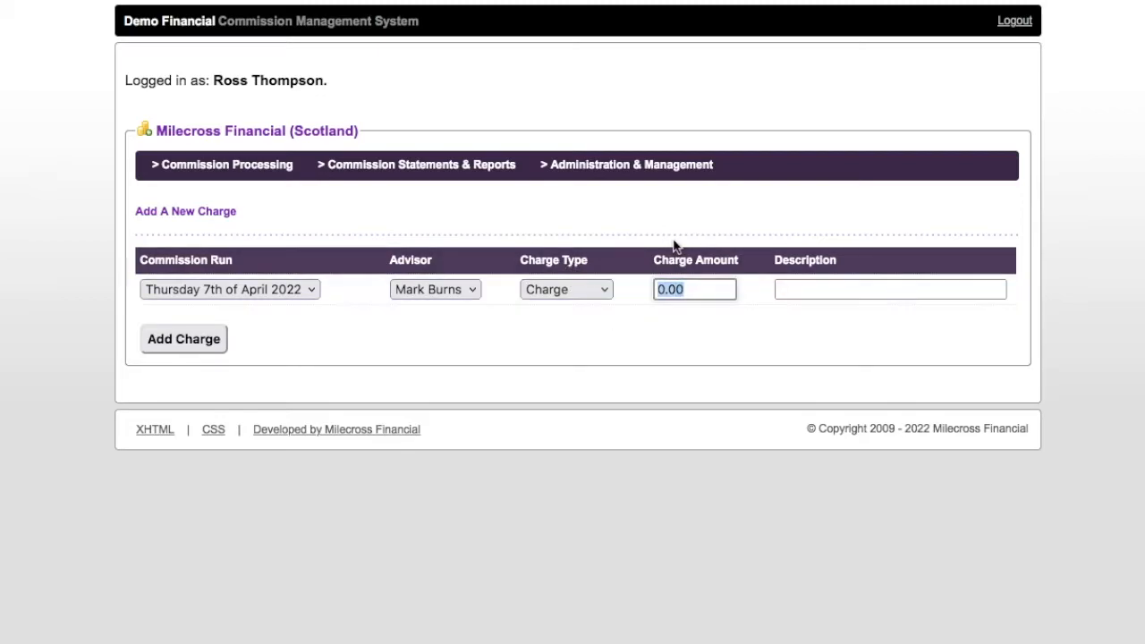
{"action": "type", "text": "500"}
{"action": "left_click", "coordinate": [868, 293]}
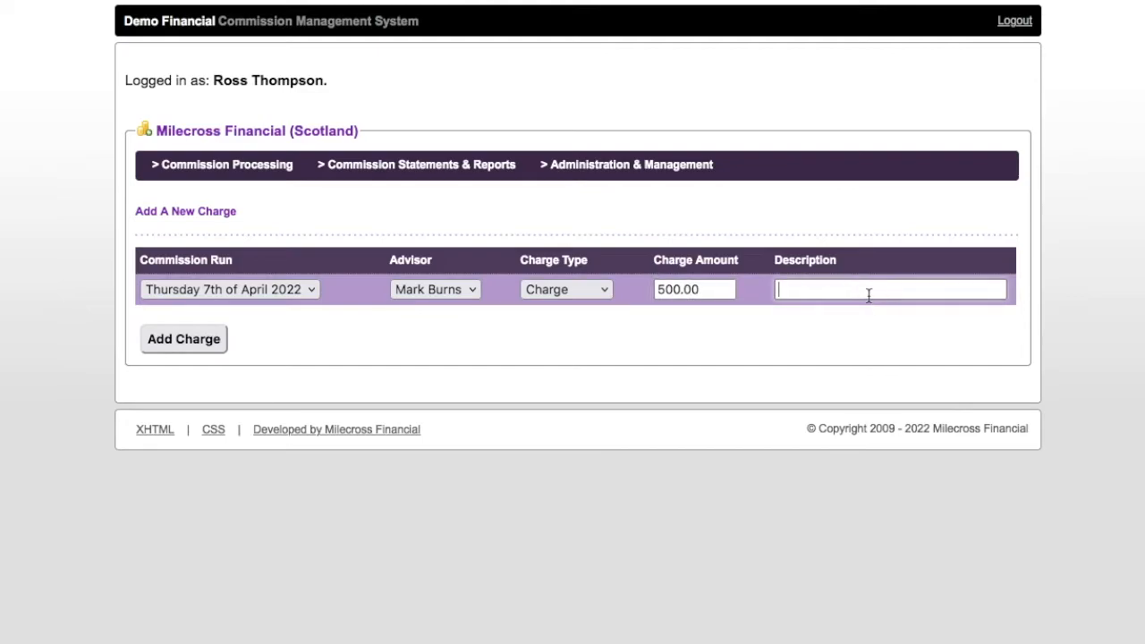
{"action": "type", "text": "Website Setup Fee"}
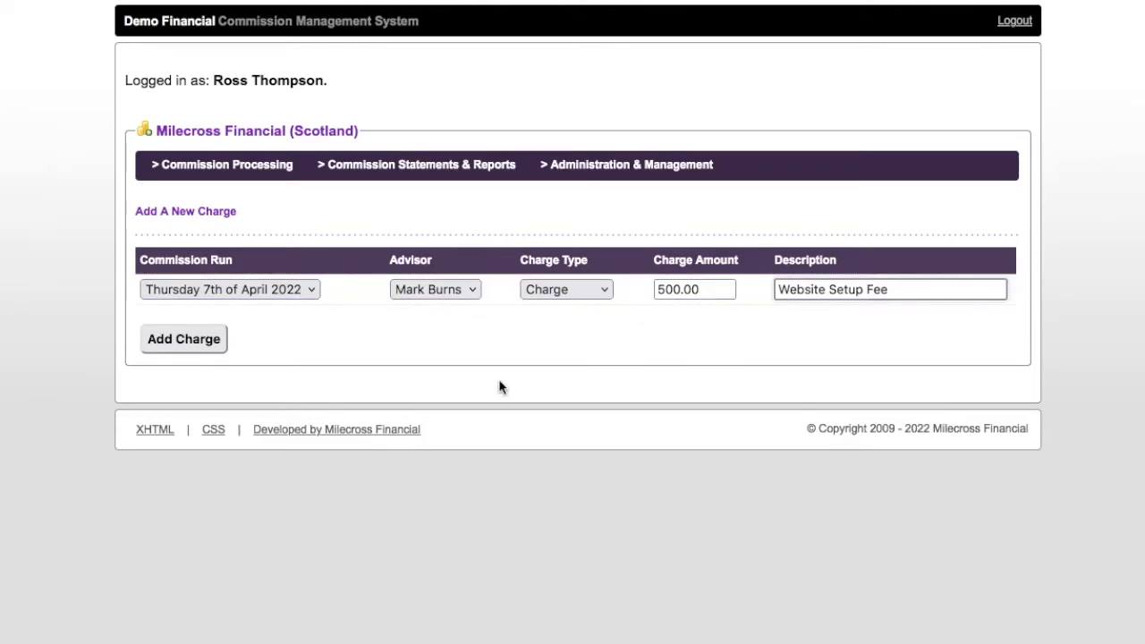
{"action": "left_click", "coordinate": [185, 342]}
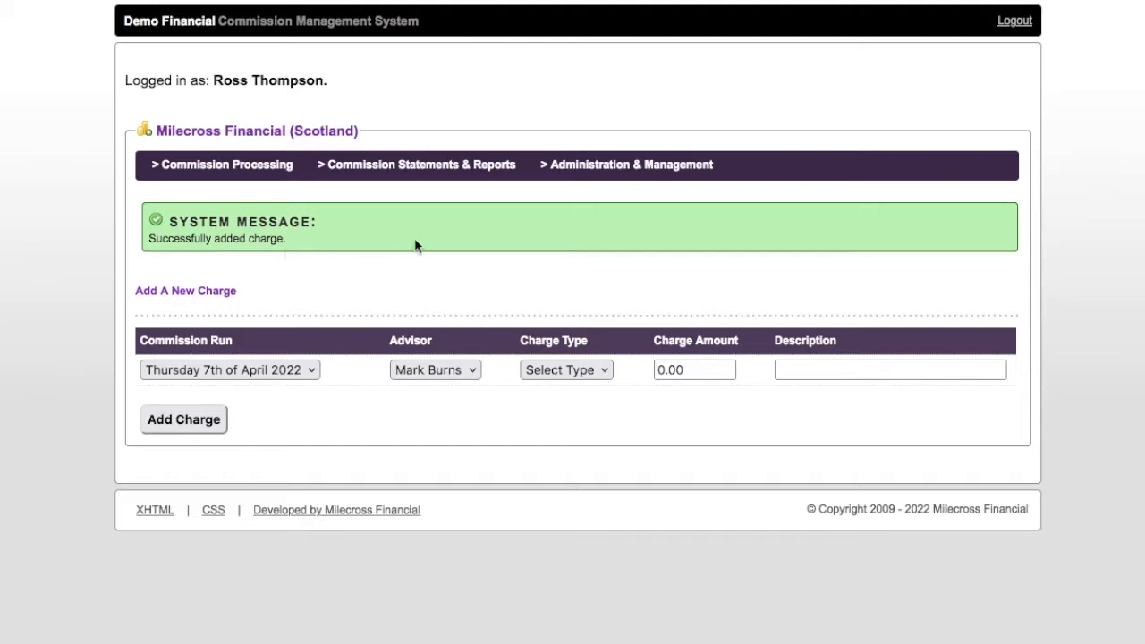
Reopen the advisor's statement through the 7th of April 2022 business summary and examine its charge line, remarks and balance information
{"action": "mouse_move", "coordinate": [428, 170]}
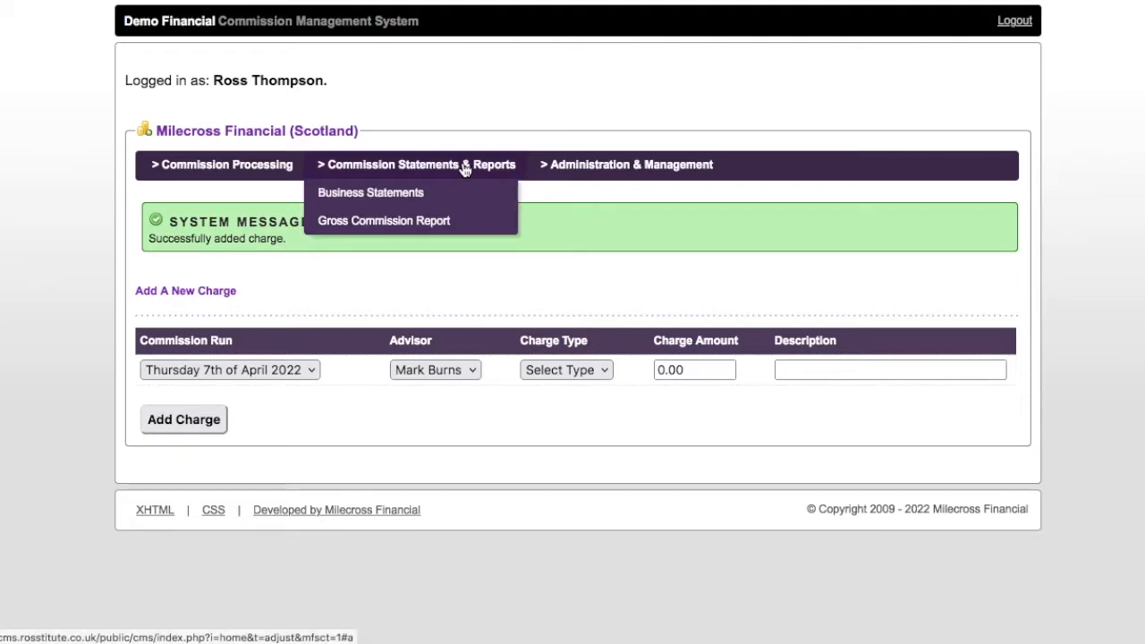
{"action": "left_click", "coordinate": [403, 194]}
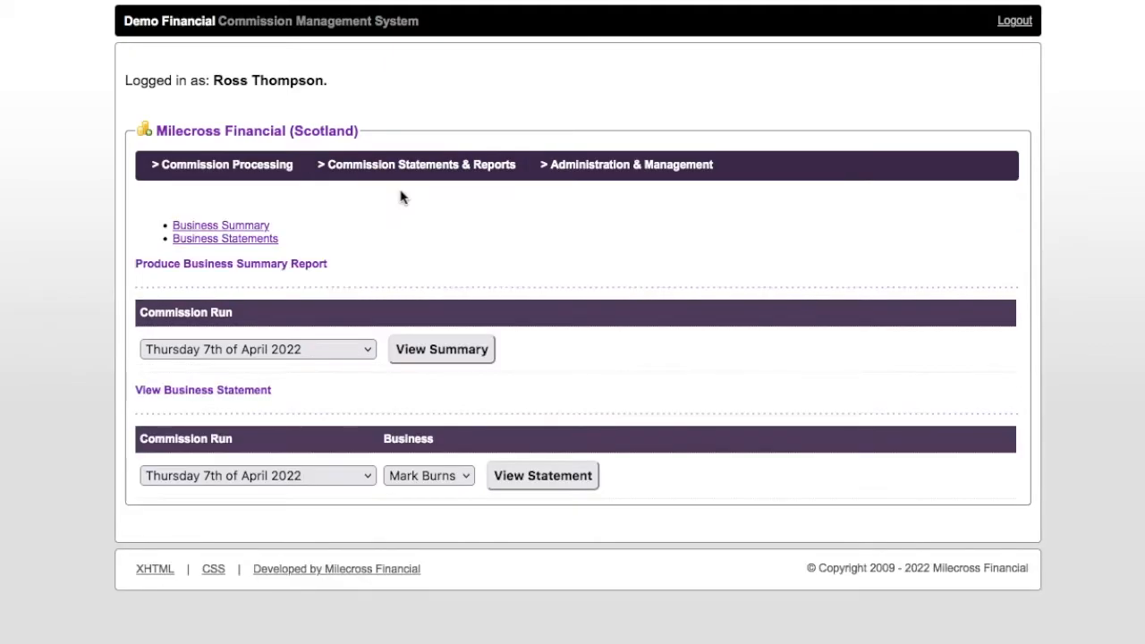
{"action": "left_click", "coordinate": [457, 369]}
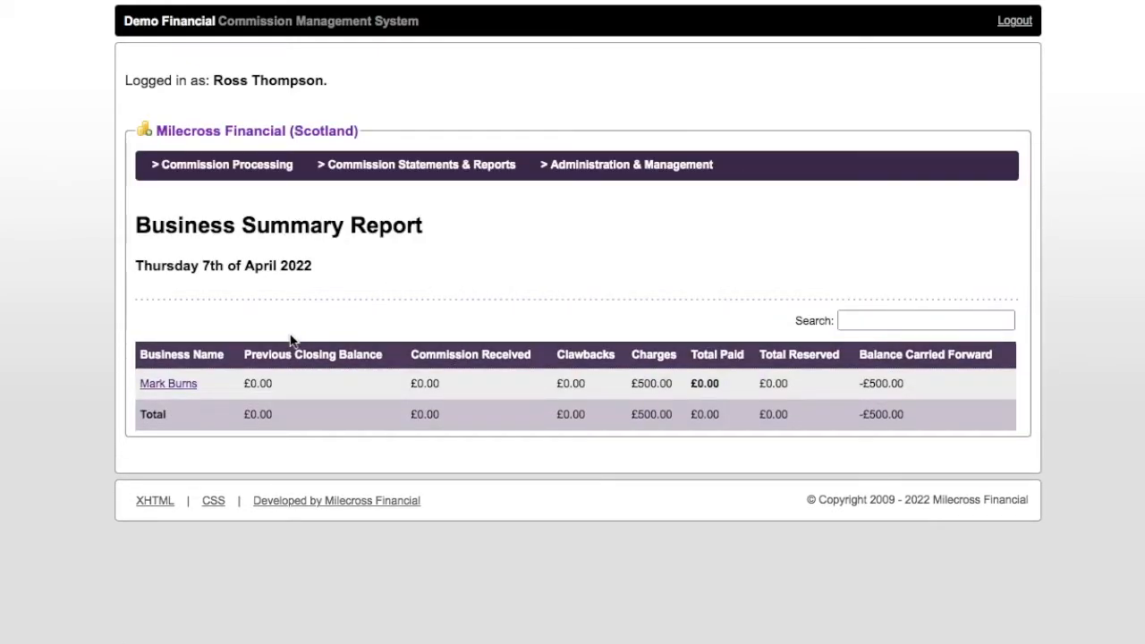
{"action": "left_click", "coordinate": [176, 386]}
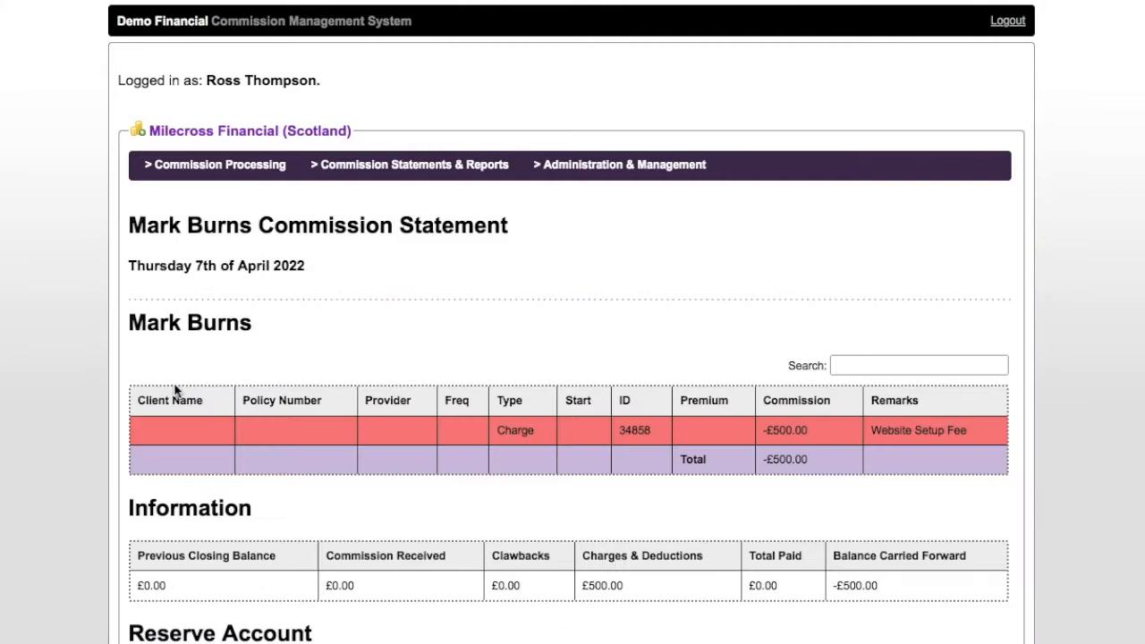
{"action": "scroll", "coordinate": [68, 381], "scroll_direction": "down", "scroll_amount": 1}
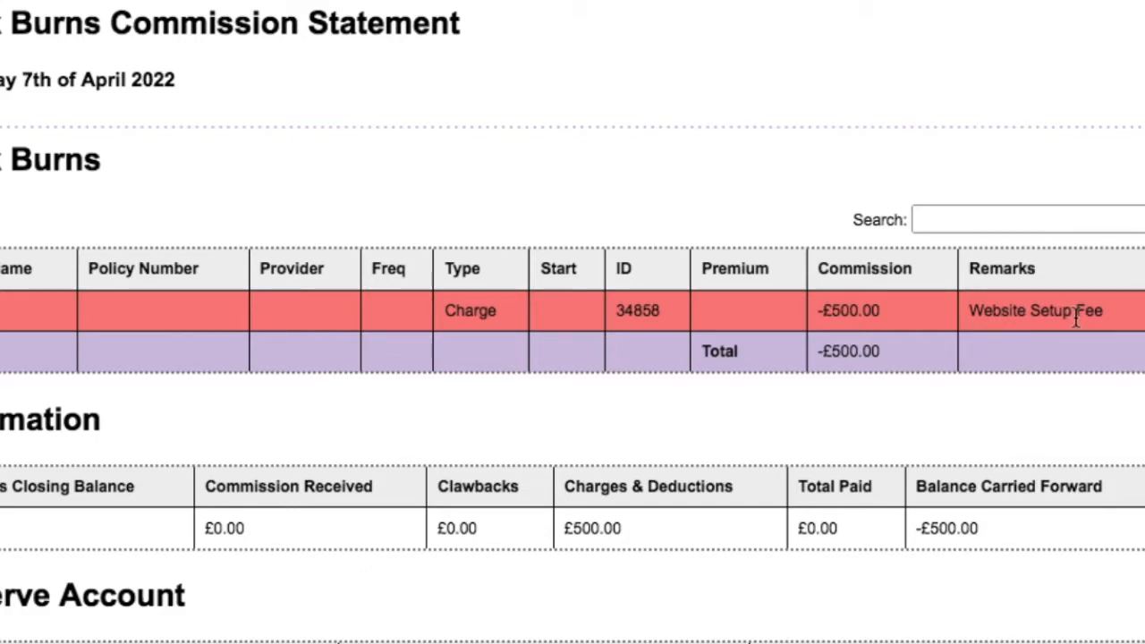
{"action": "scroll", "coordinate": [1064, 327], "scroll_direction": "down", "scroll_amount": 1}
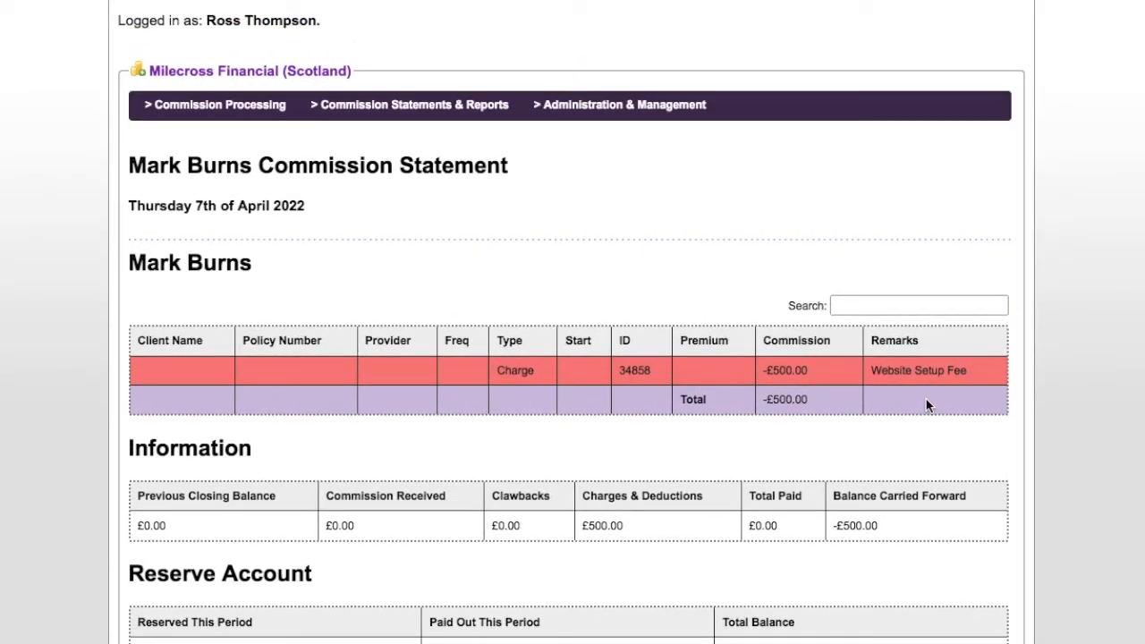
{"action": "scroll", "coordinate": [926, 406], "scroll_direction": "up", "scroll_amount": 3}
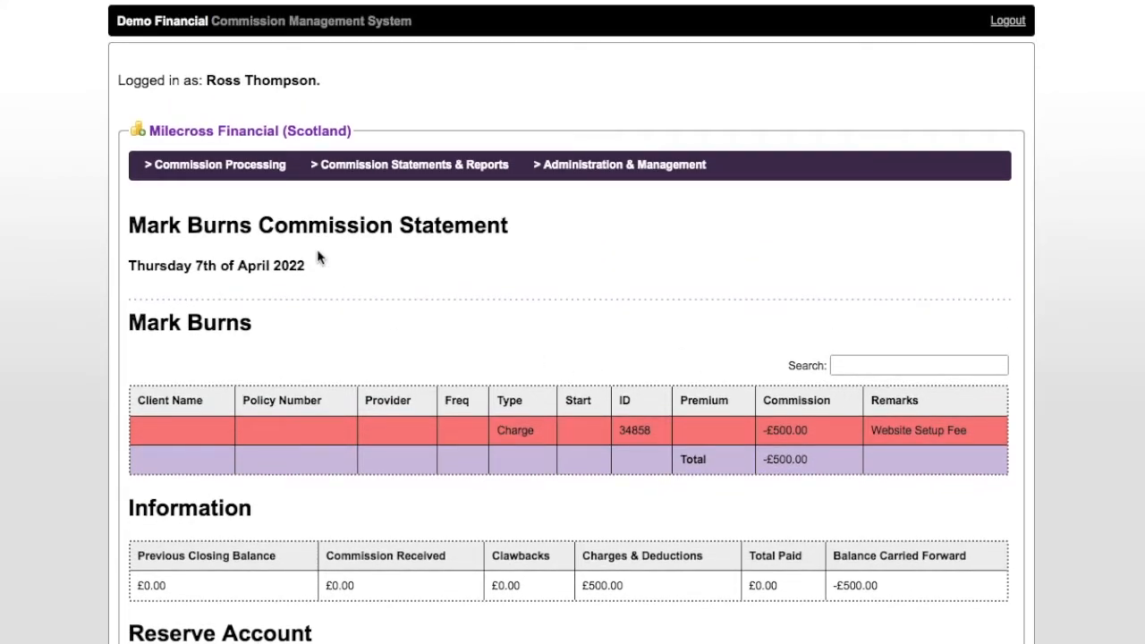
{"action": "mouse_move", "coordinate": [236, 173]}
{"action": "scroll", "coordinate": [668, 301], "scroll_direction": "down", "scroll_amount": 2}
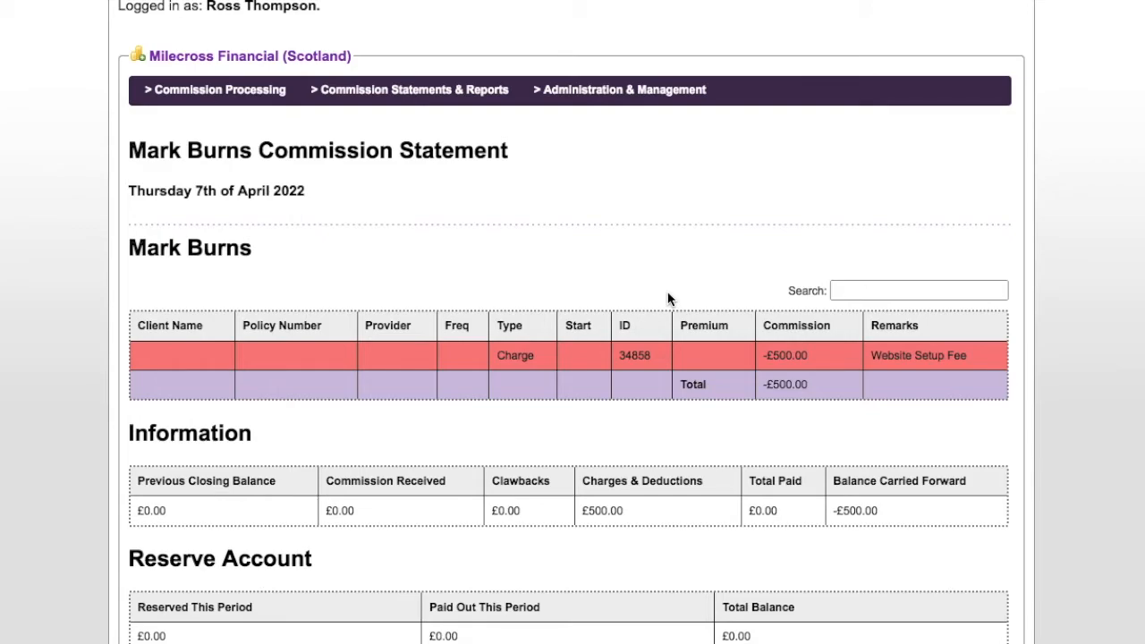
{"action": "scroll", "coordinate": [671, 295], "scroll_direction": "up", "scroll_amount": 2}
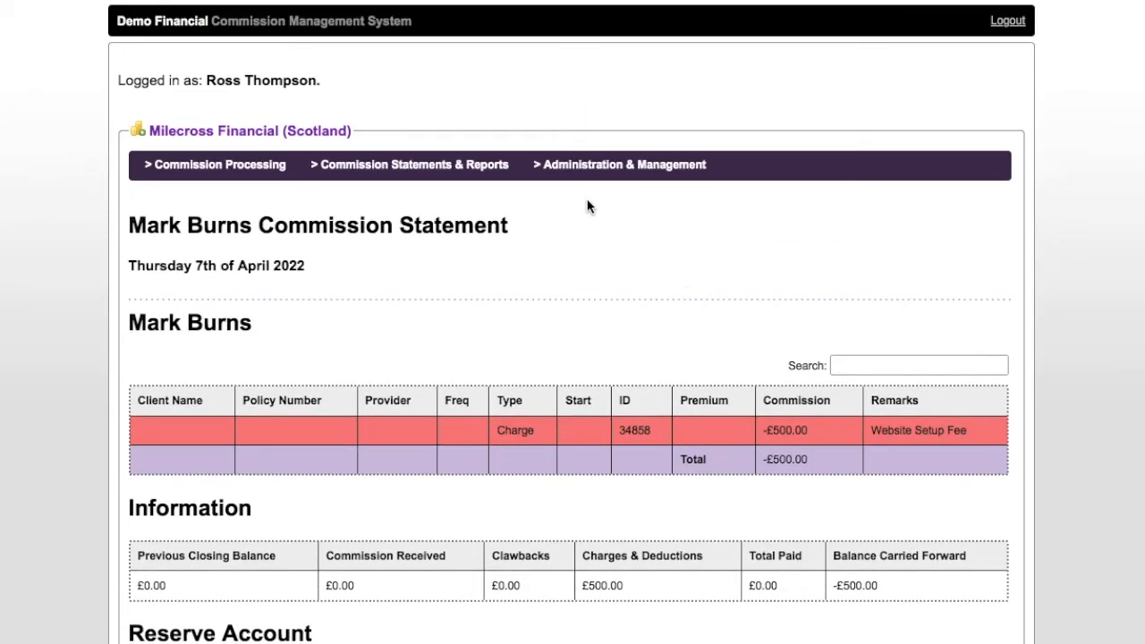
Open charge management and display the recurring charges with Monthly frequency
{"action": "mouse_move", "coordinate": [670, 174]}
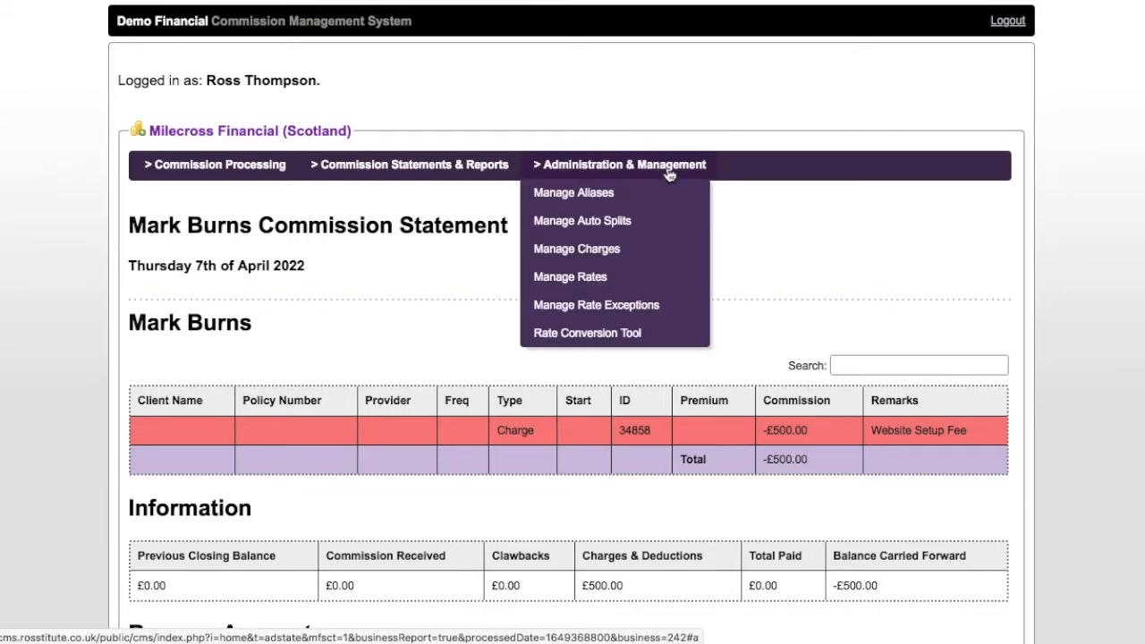
{"action": "left_click", "coordinate": [577, 249]}
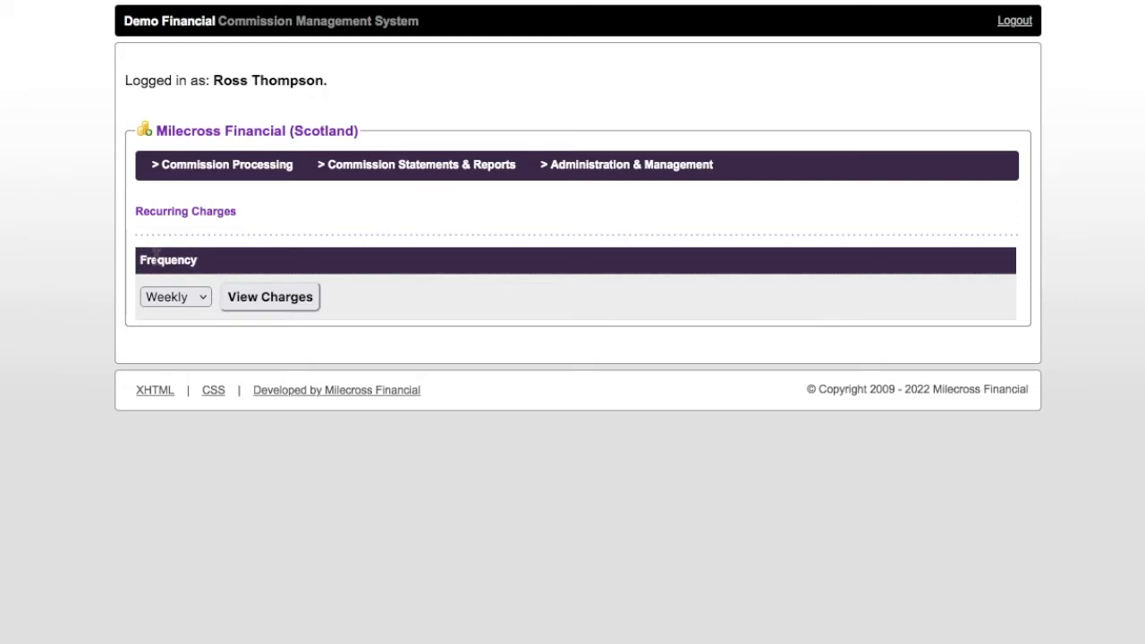
{"action": "left_click", "coordinate": [187, 295]}
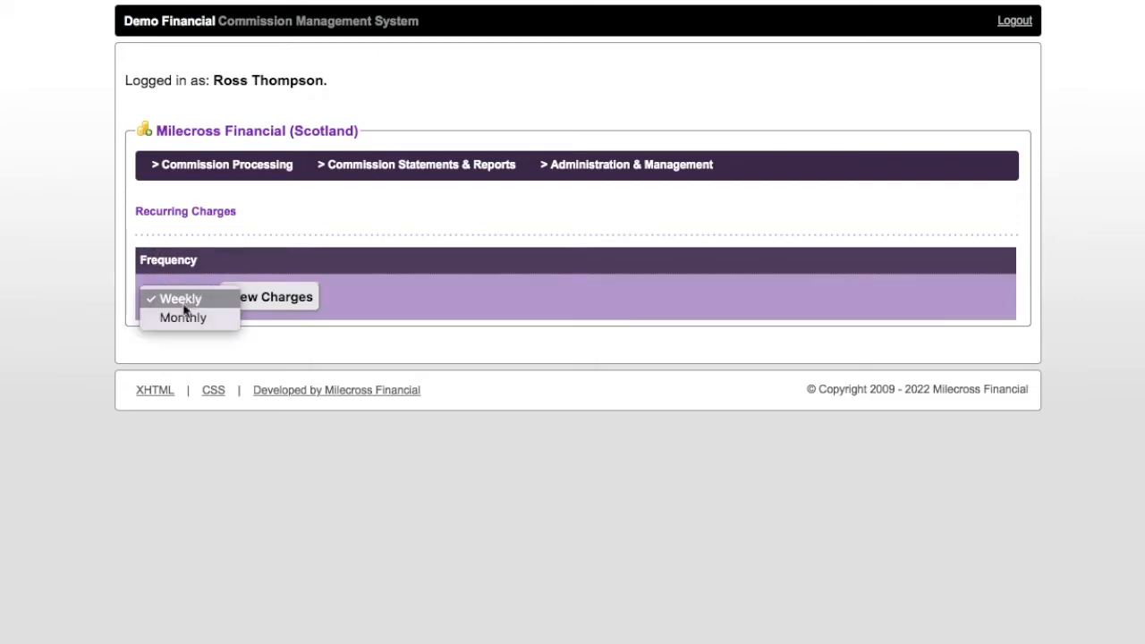
{"action": "left_click", "coordinate": [179, 322]}
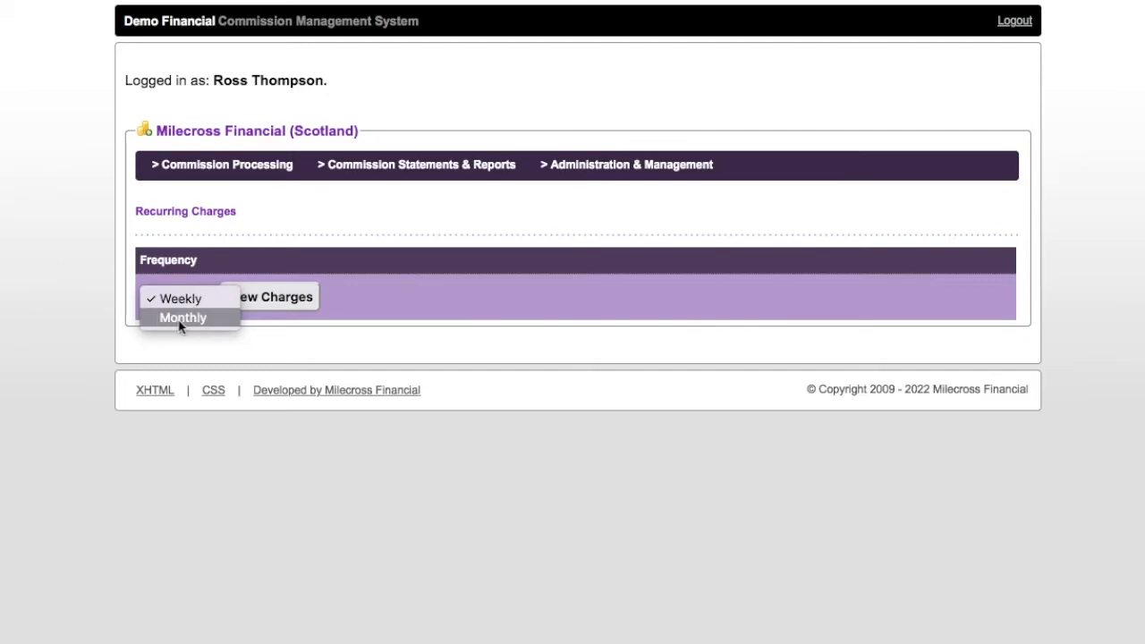
{"action": "left_click", "coordinate": [271, 298]}
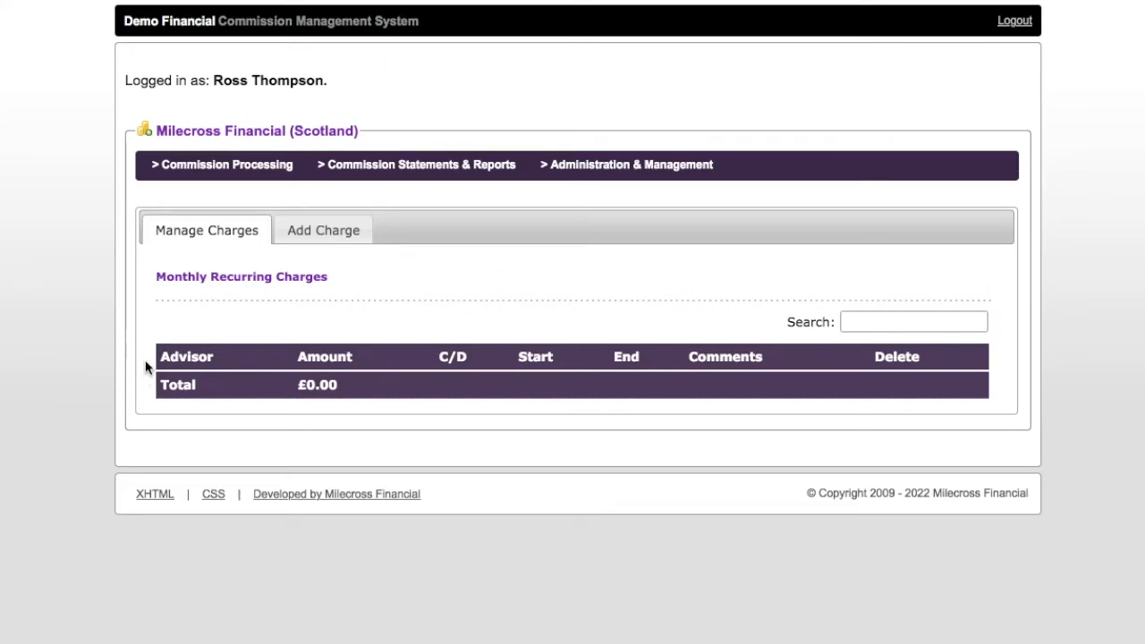
Start a new recurring charge for the advisor with an amount of 25.00, entered as a Debit
{"action": "left_click", "coordinate": [327, 240]}
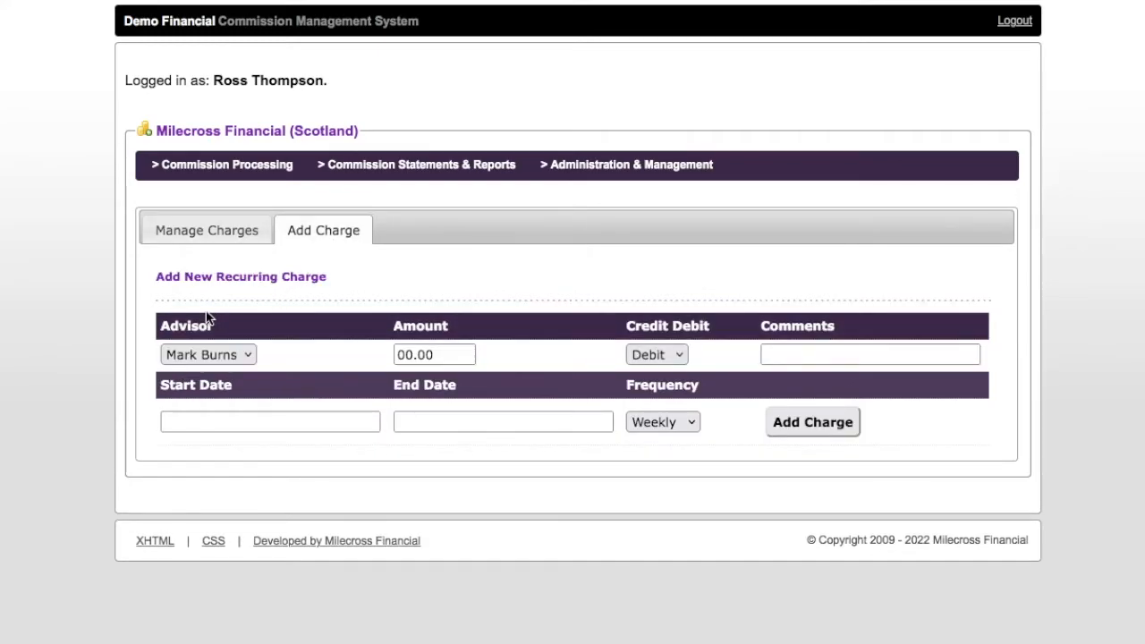
{"action": "left_click", "coordinate": [206, 358]}
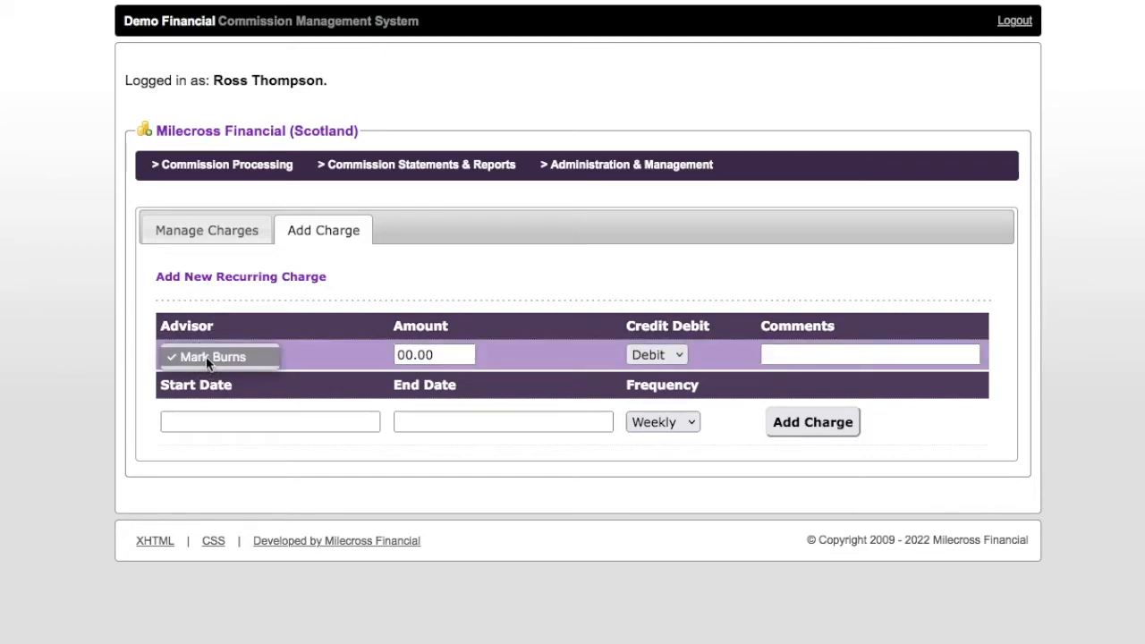
{"action": "left_click", "coordinate": [211, 358]}
{"action": "key", "text": "Tab"}
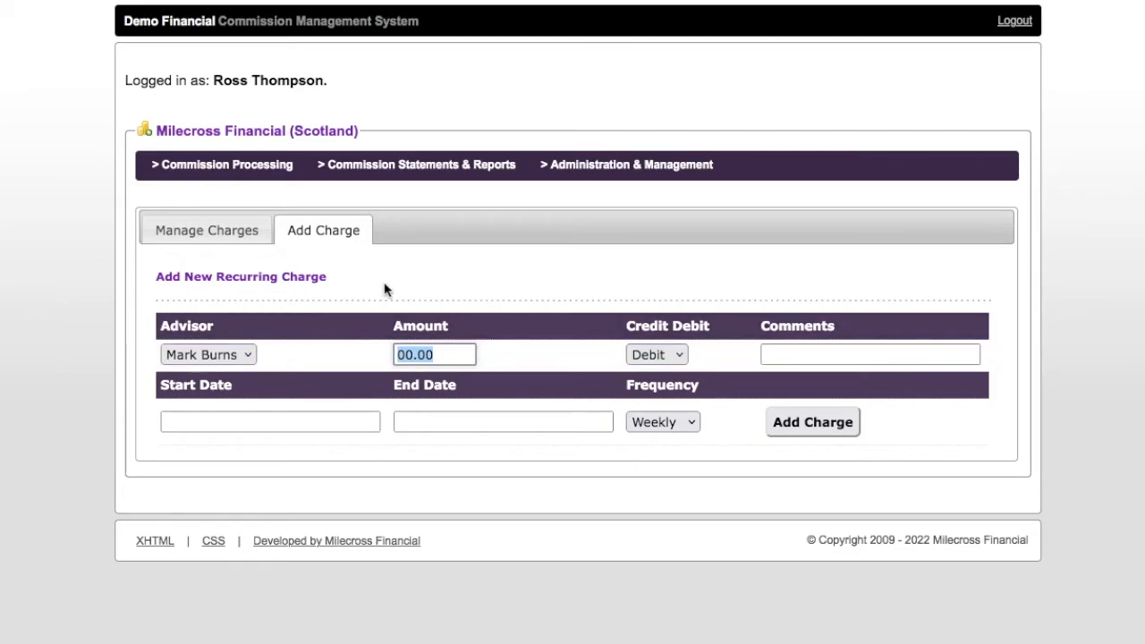
{"action": "type", "text": "25.00"}
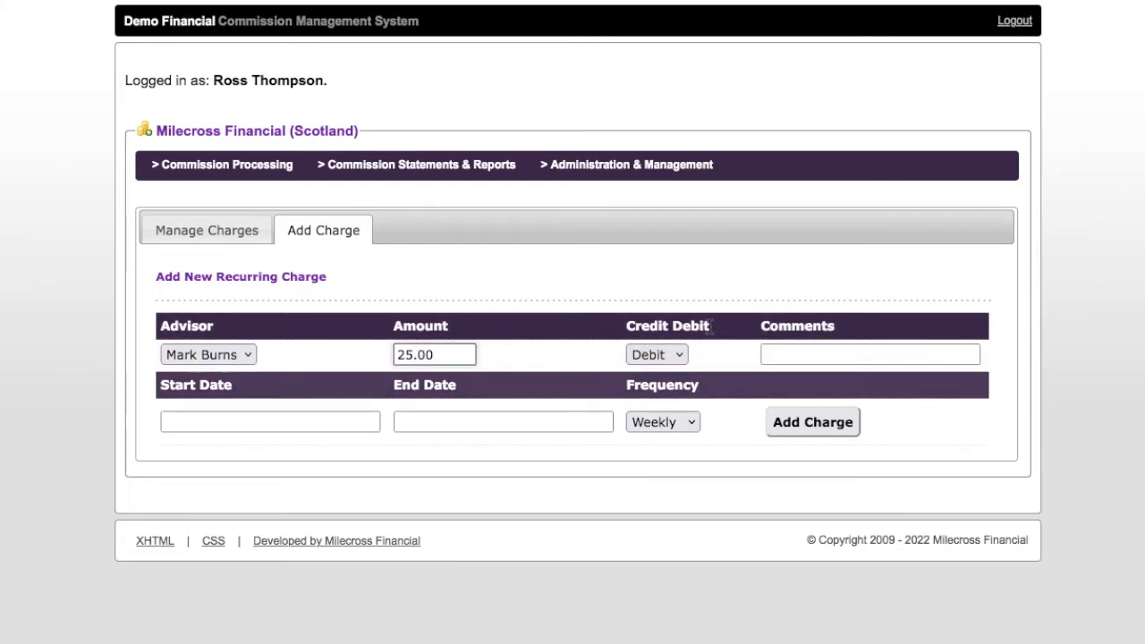
{"action": "left_click", "coordinate": [677, 355]}
{"action": "left_click", "coordinate": [672, 359]}
Enter "Monthly Webmail Access" as the comment of the new recurring charge
{"action": "left_click", "coordinate": [842, 362]}
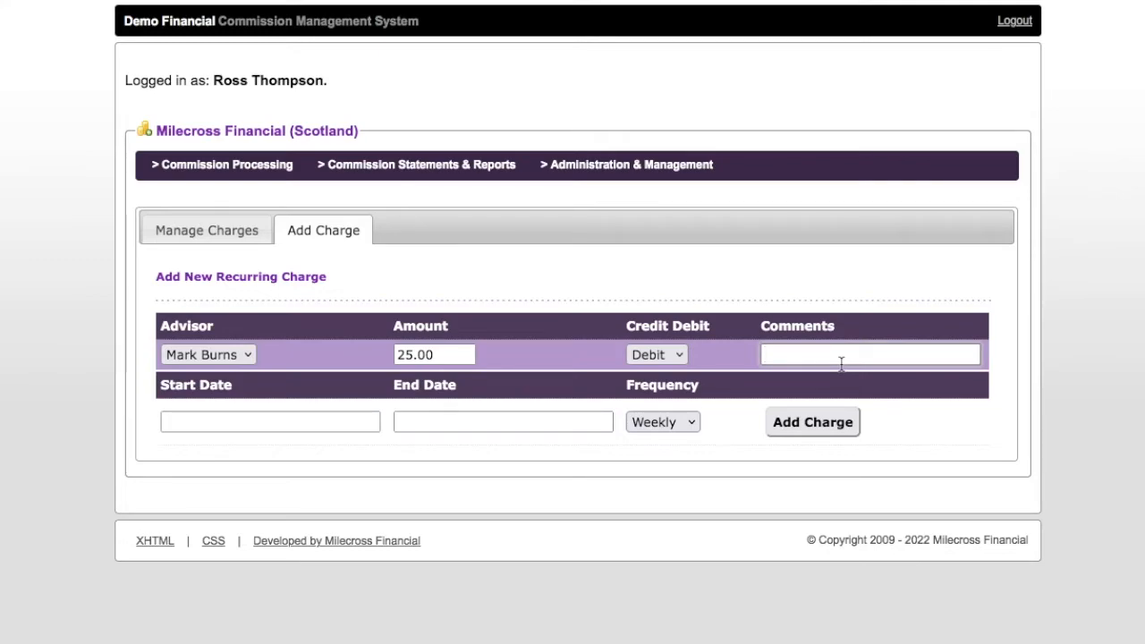
{"action": "type", "text": "Monthly W"}
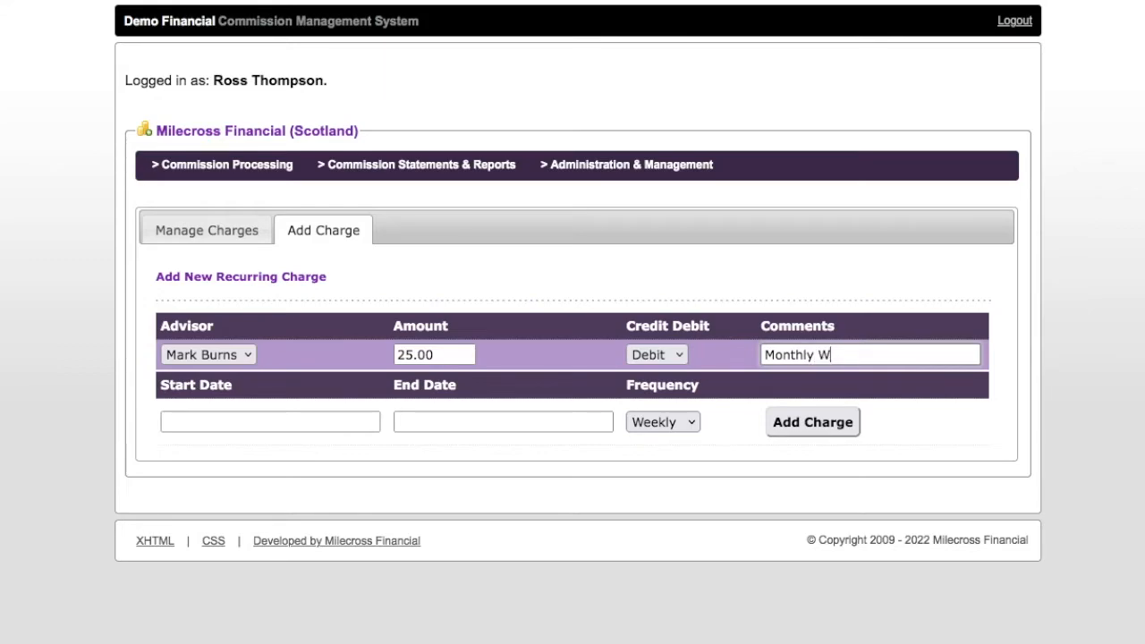
{"action": "type", "text": "ebmail Access"}
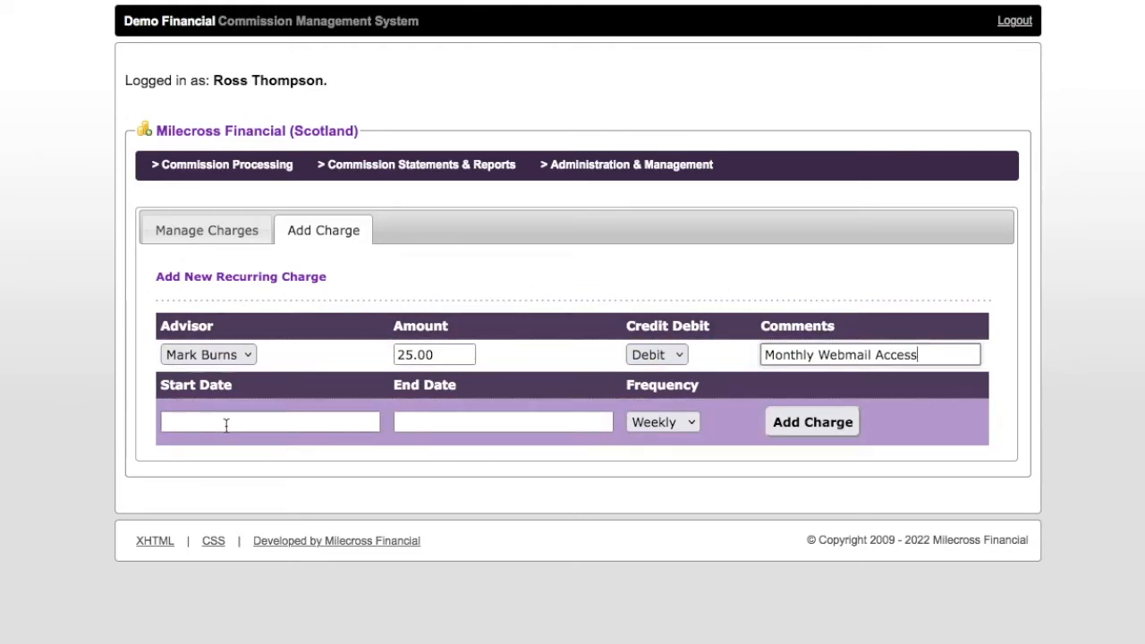
Set the recurring charge's start date to 01-08-2022 and its end date to 01-08-2050
{"action": "left_click", "coordinate": [332, 418]}
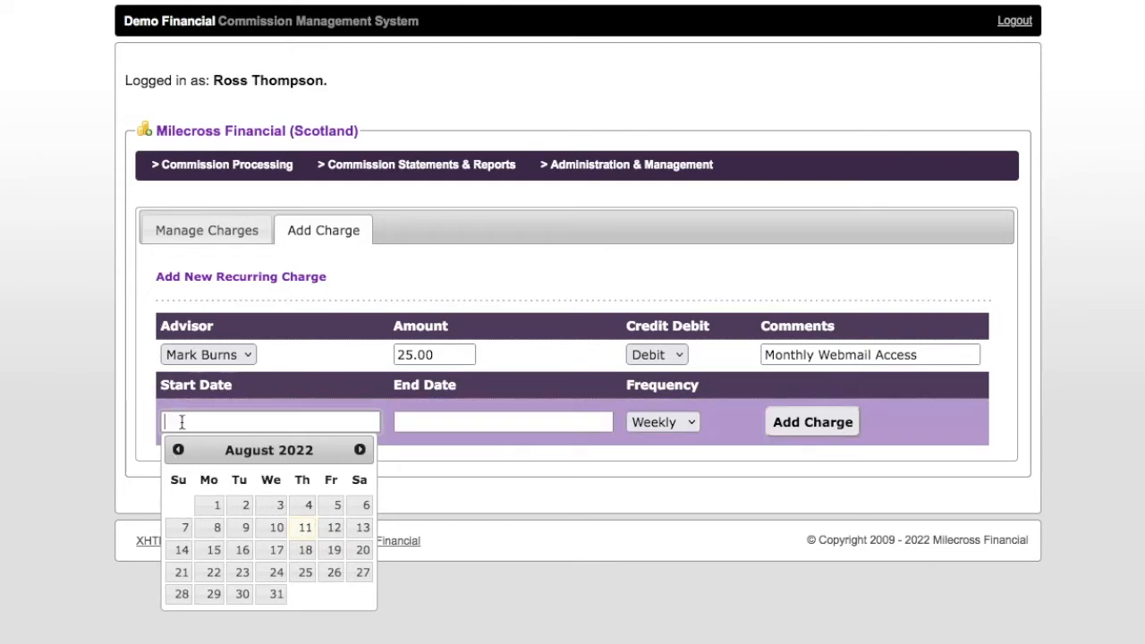
{"action": "left_click", "coordinate": [212, 507]}
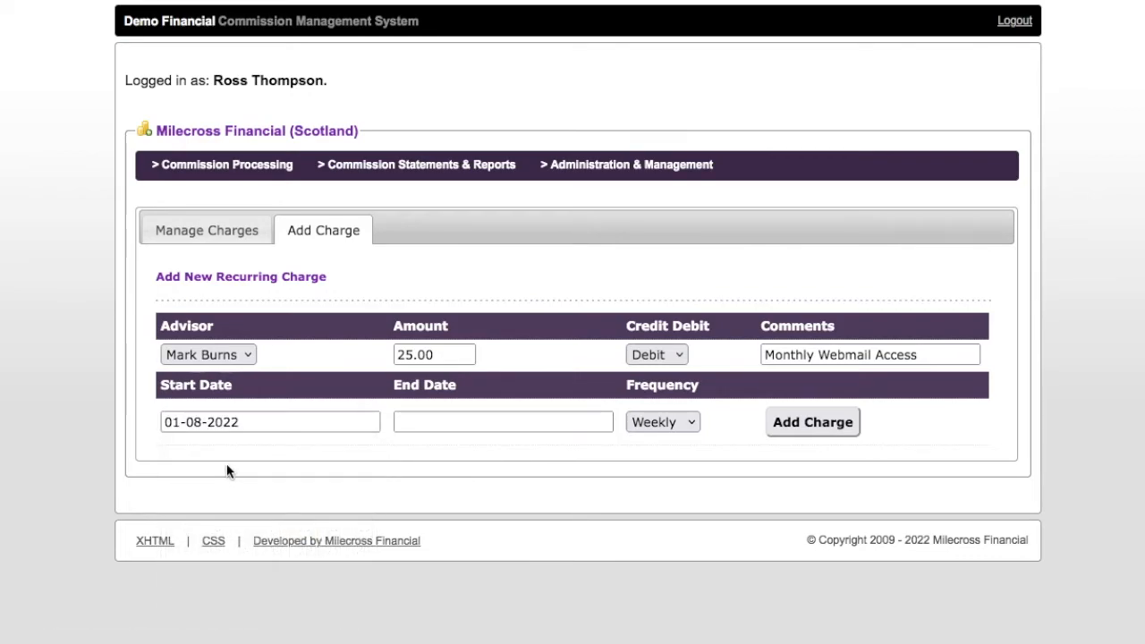
{"action": "left_click", "coordinate": [504, 425]}
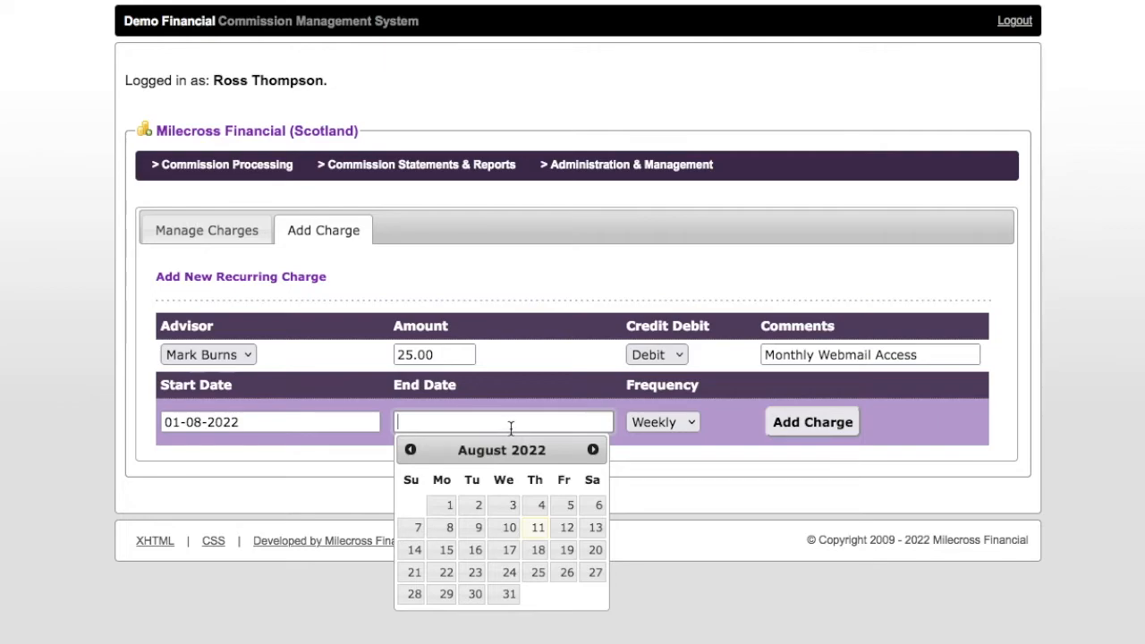
{"action": "left_click", "coordinate": [449, 505]}
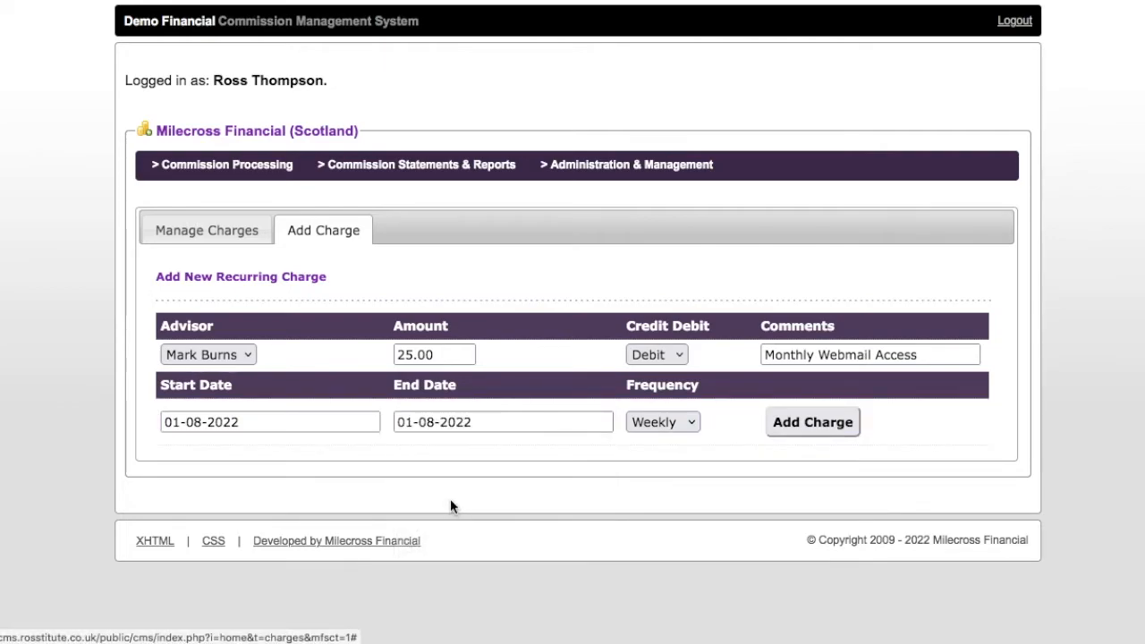
{"action": "left_click", "coordinate": [522, 422]}
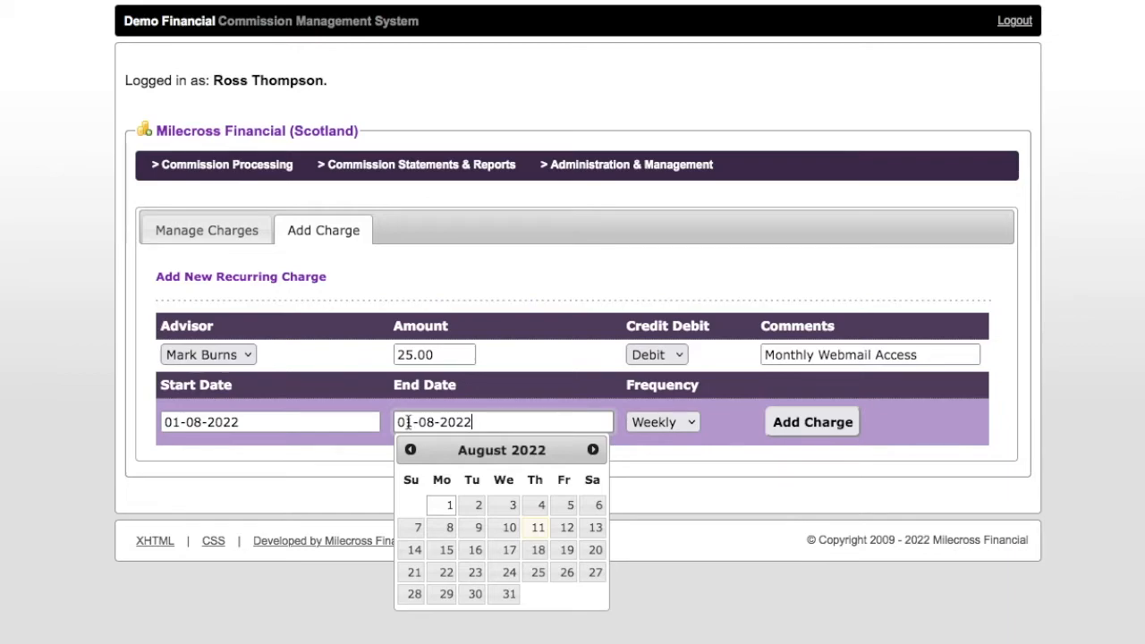
{"action": "key", "text": "BackSpace"}
{"action": "key", "text": "BackSpace"}
{"action": "type", "text": "50"}
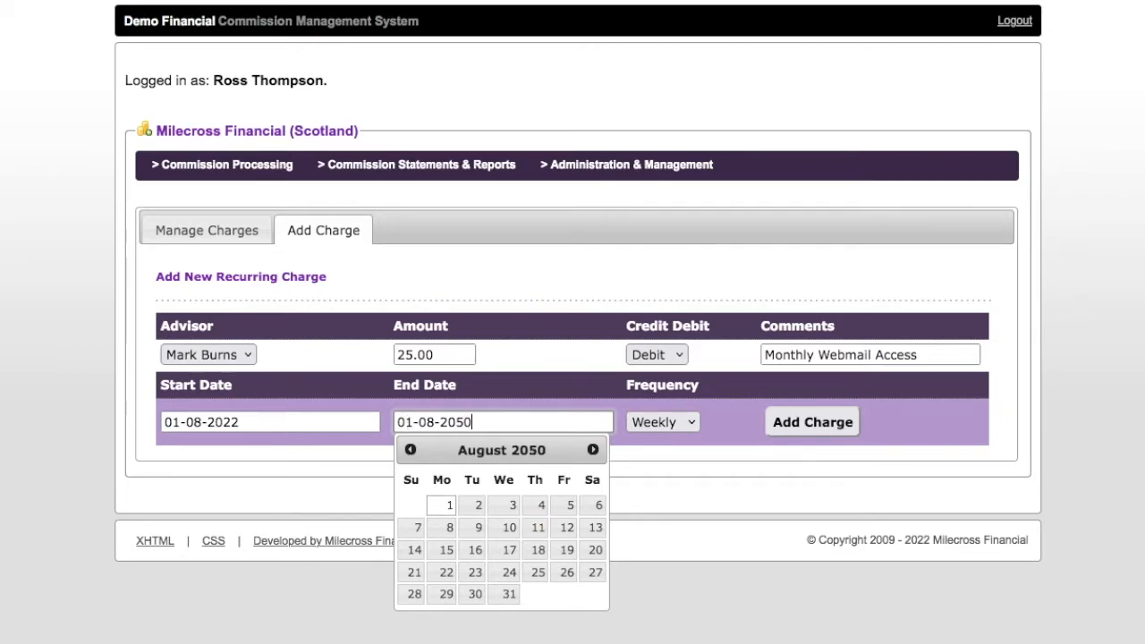
{"action": "left_click", "coordinate": [235, 475]}
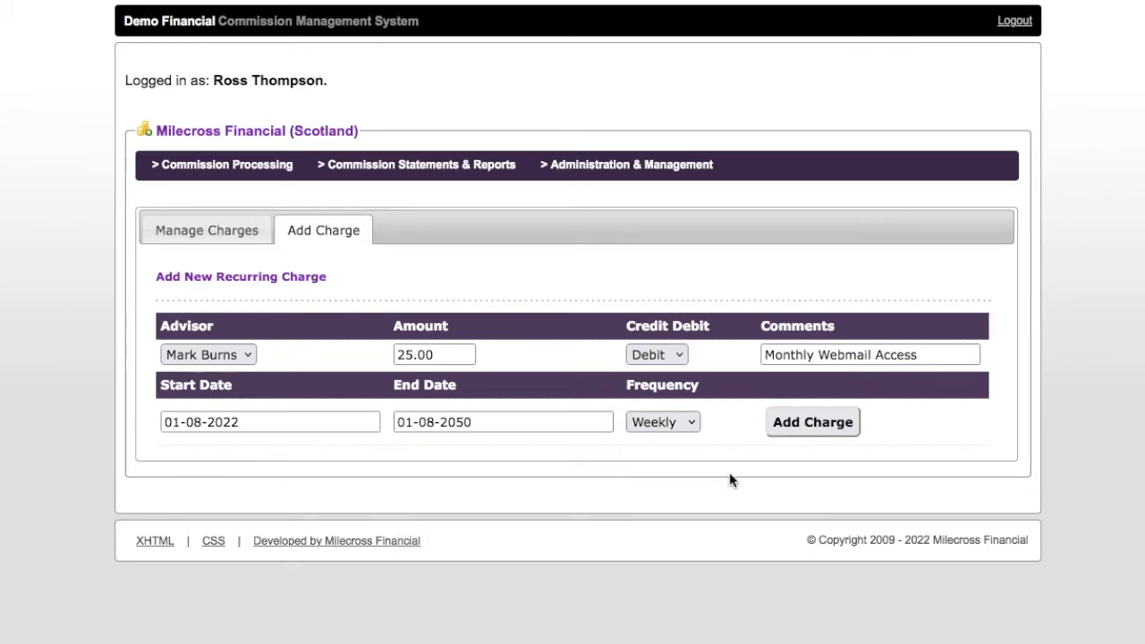
Set the recurring charge's frequency to Monthly and add the charge
{"action": "left_click", "coordinate": [660, 421]}
{"action": "left_click", "coordinate": [677, 442]}
{"action": "left_click", "coordinate": [811, 422]}
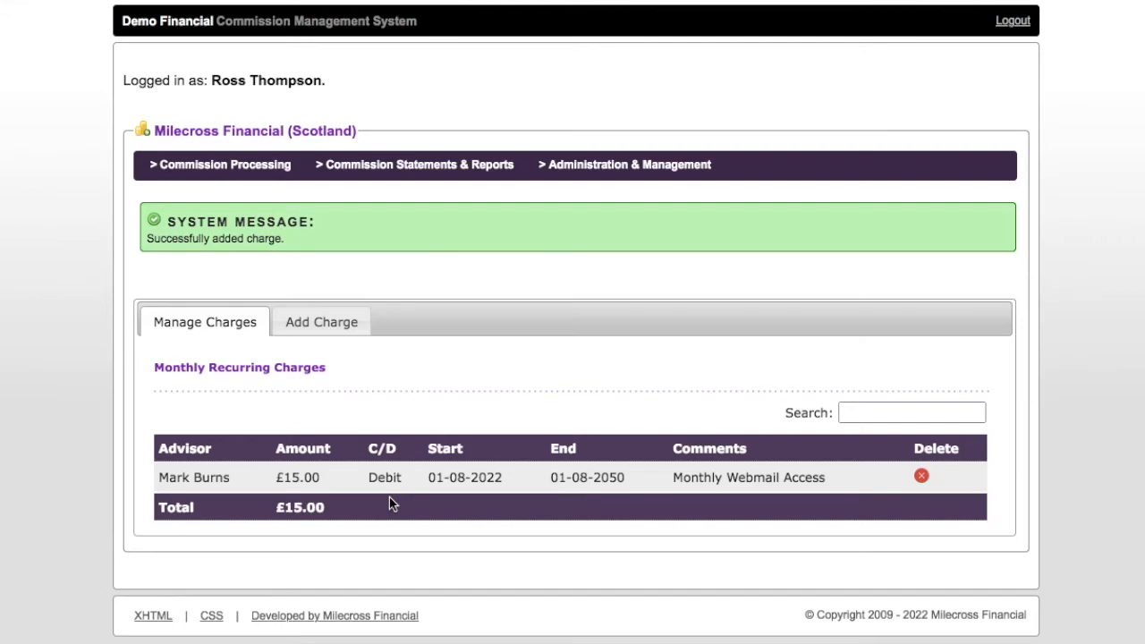
Open Openwork commission processing and choose to apply monthly charges but not weekly charges for the 06-04-2022 spreadsheet
{"action": "mouse_move", "coordinate": [166, 166]}
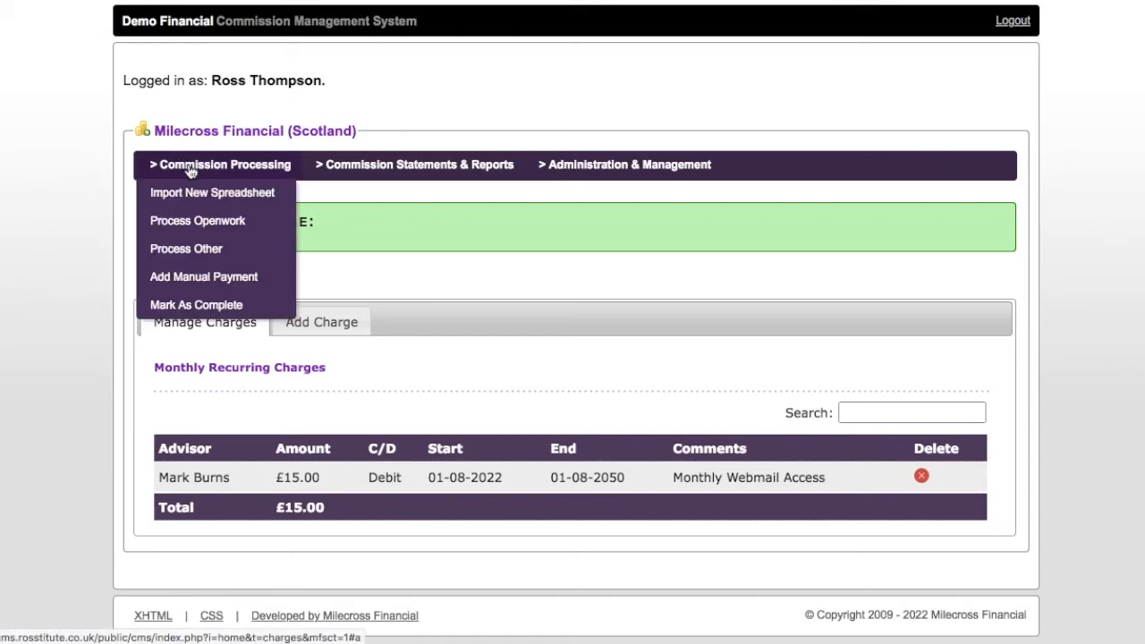
{"action": "left_click", "coordinate": [240, 232]}
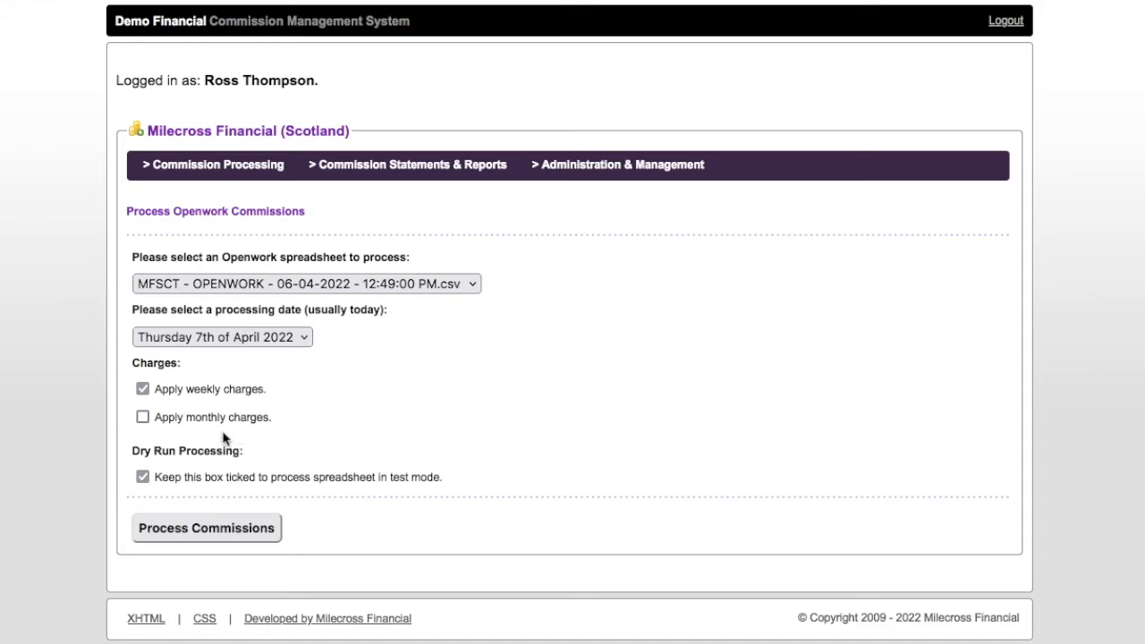
{"action": "left_click", "coordinate": [143, 417]}
{"action": "left_click", "coordinate": [349, 285]}
{"action": "left_click", "coordinate": [278, 287]}
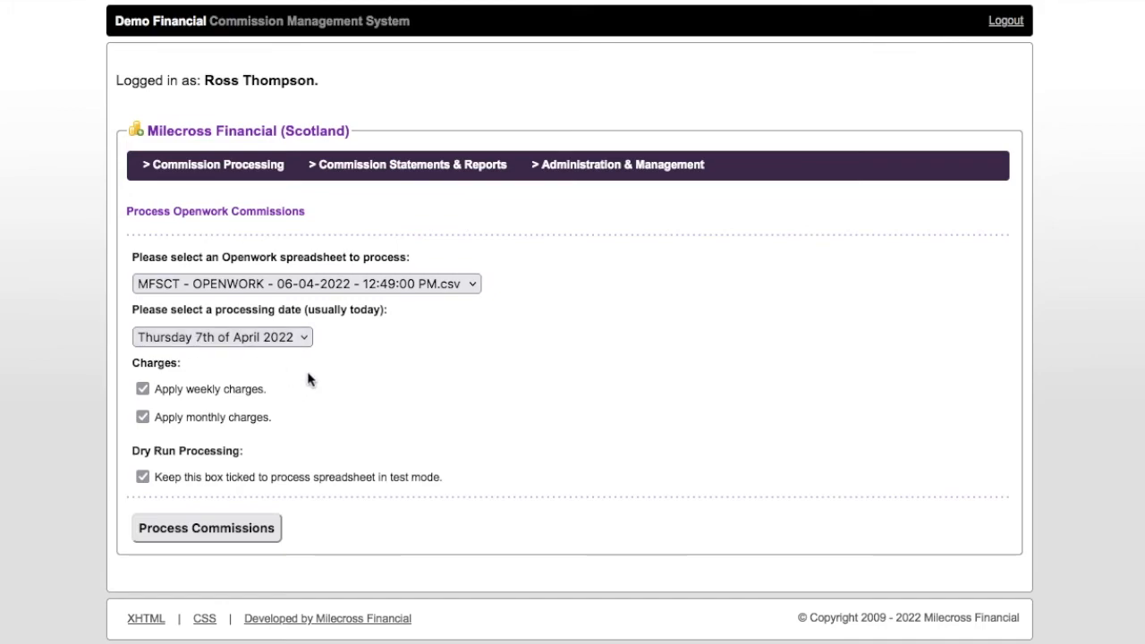
{"action": "left_click", "coordinate": [142, 389]}
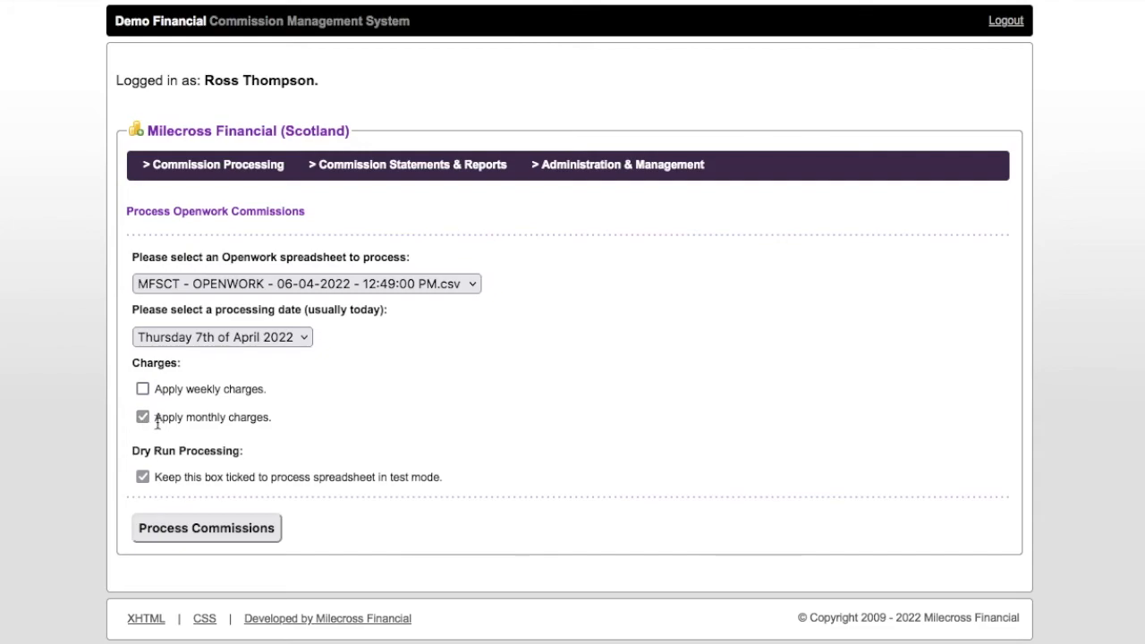
Return to the Monthly recurring charges in charge management and delete the "Monthly Webmail Access" charge
{"action": "mouse_move", "coordinate": [641, 187]}
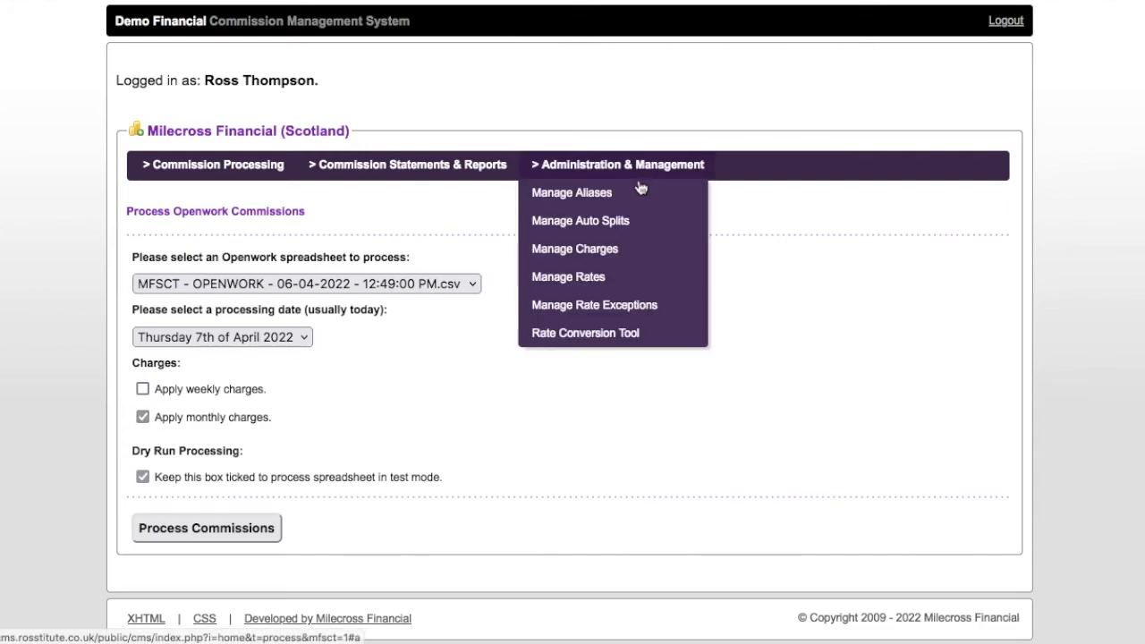
{"action": "left_click", "coordinate": [623, 252]}
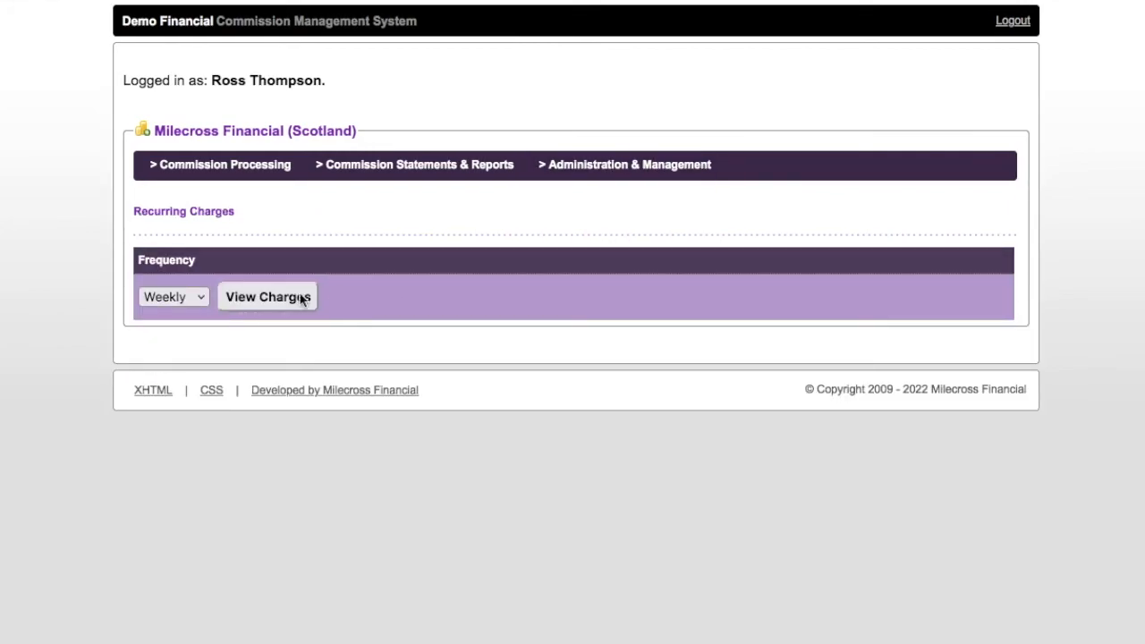
{"action": "left_click", "coordinate": [173, 300]}
{"action": "left_click", "coordinate": [187, 314]}
{"action": "left_click", "coordinate": [264, 301]}
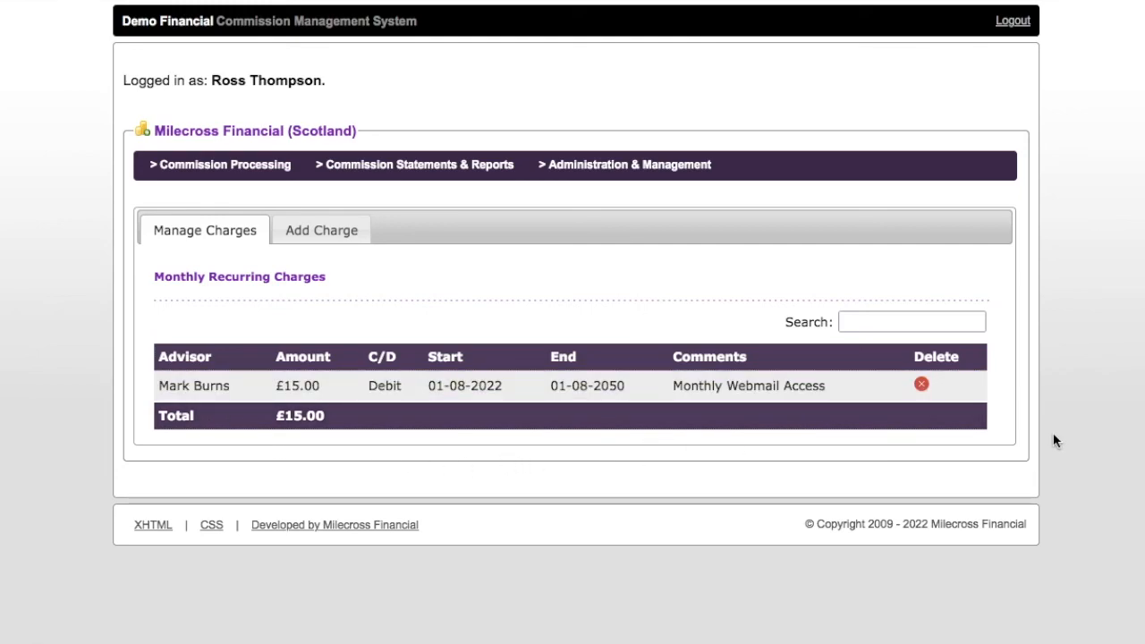
{"action": "left_click", "coordinate": [922, 387]}
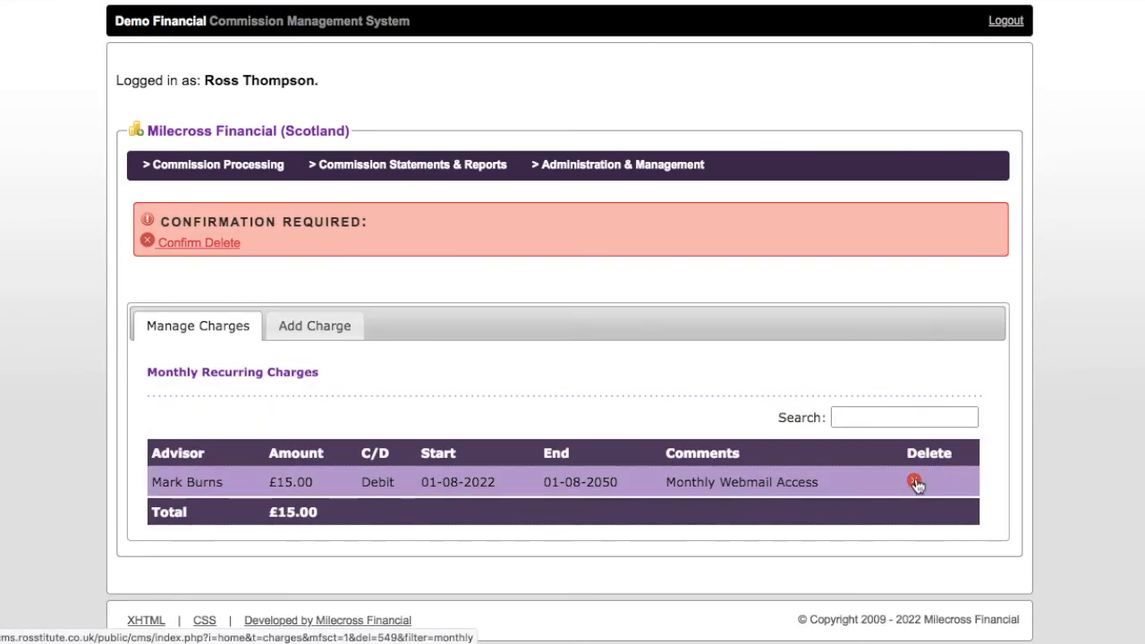
{"action": "left_click", "coordinate": [191, 249]}
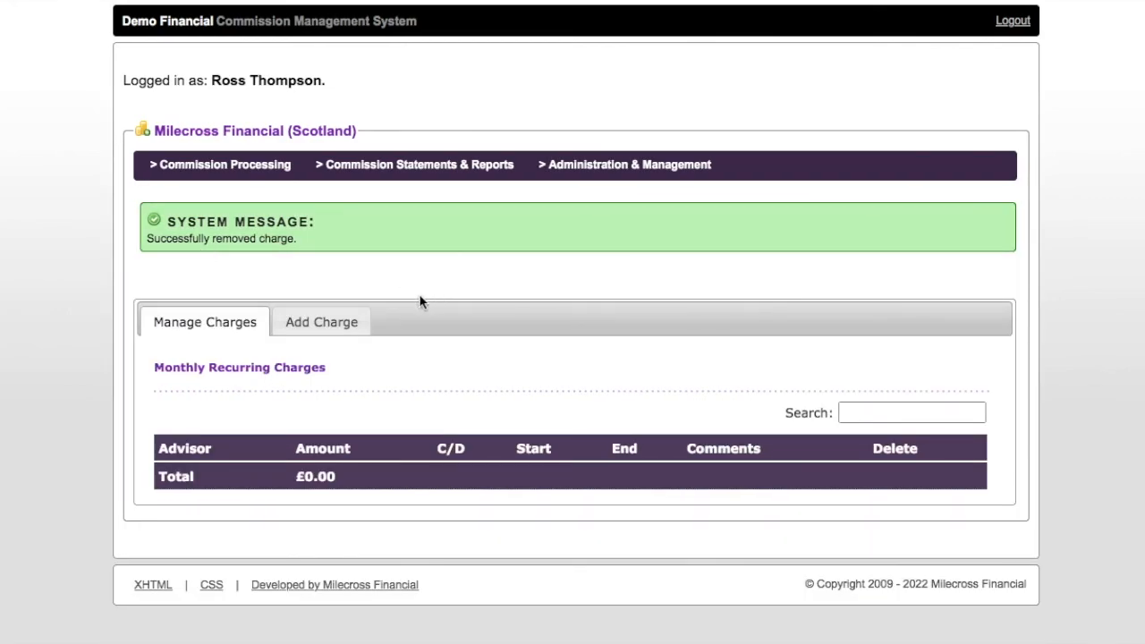
Start another recurring charge for the advisor and set its amount to 25.00
{"action": "left_click", "coordinate": [324, 323]}
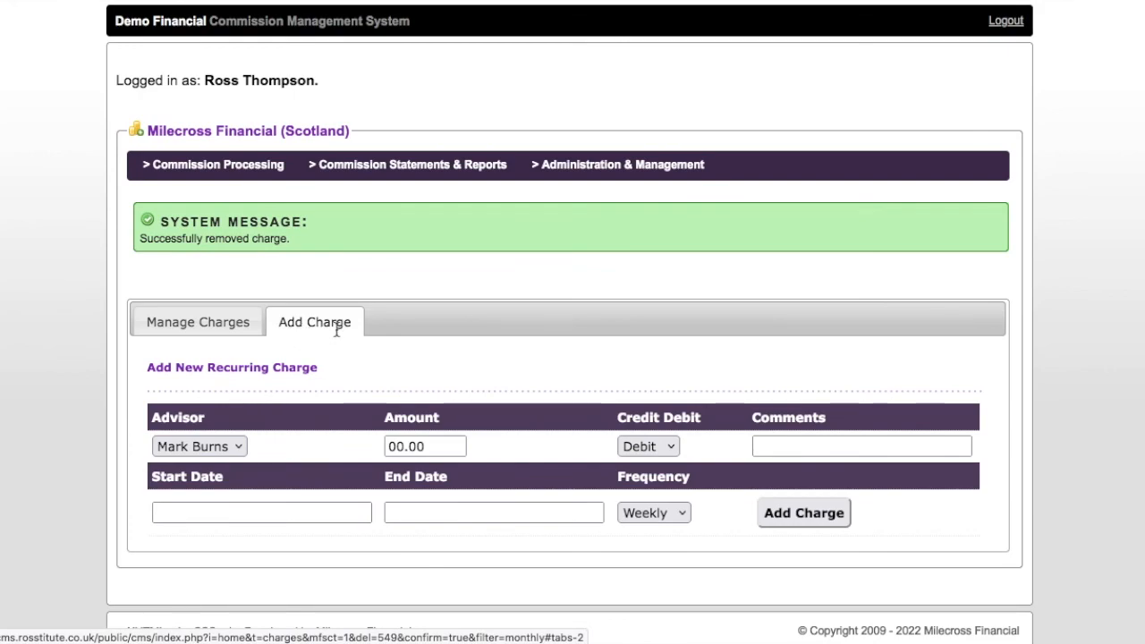
{"action": "left_click", "coordinate": [197, 446]}
{"action": "left_click", "coordinate": [197, 446]}
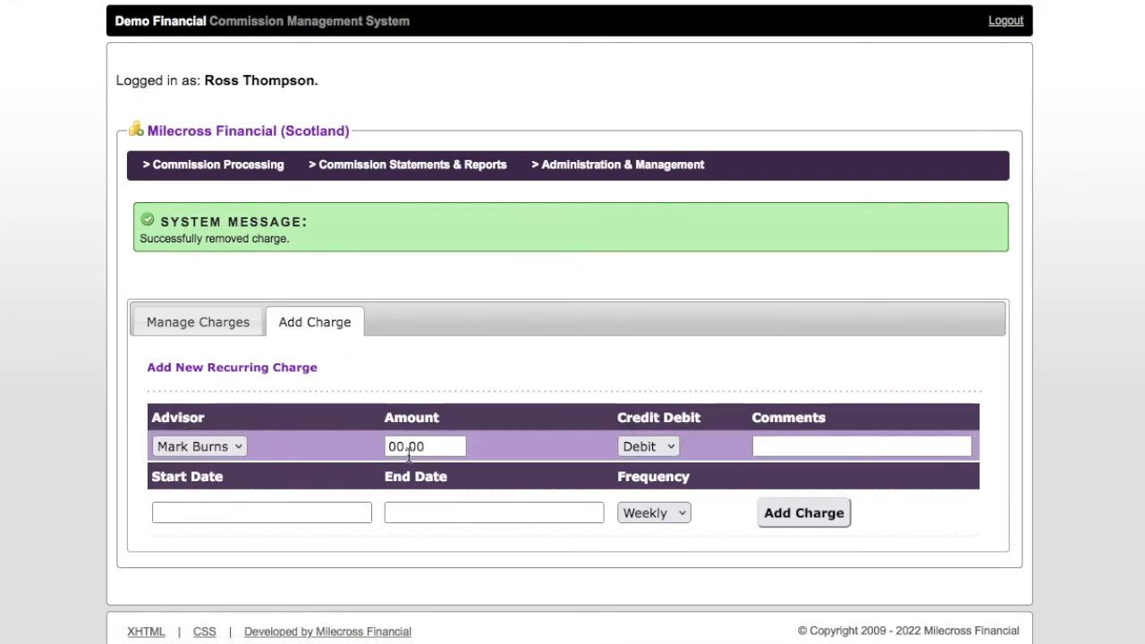
{"action": "left_click_drag", "start_coordinate": [426, 447], "coordinate": [286, 437]}
{"action": "type", "text": "25"}
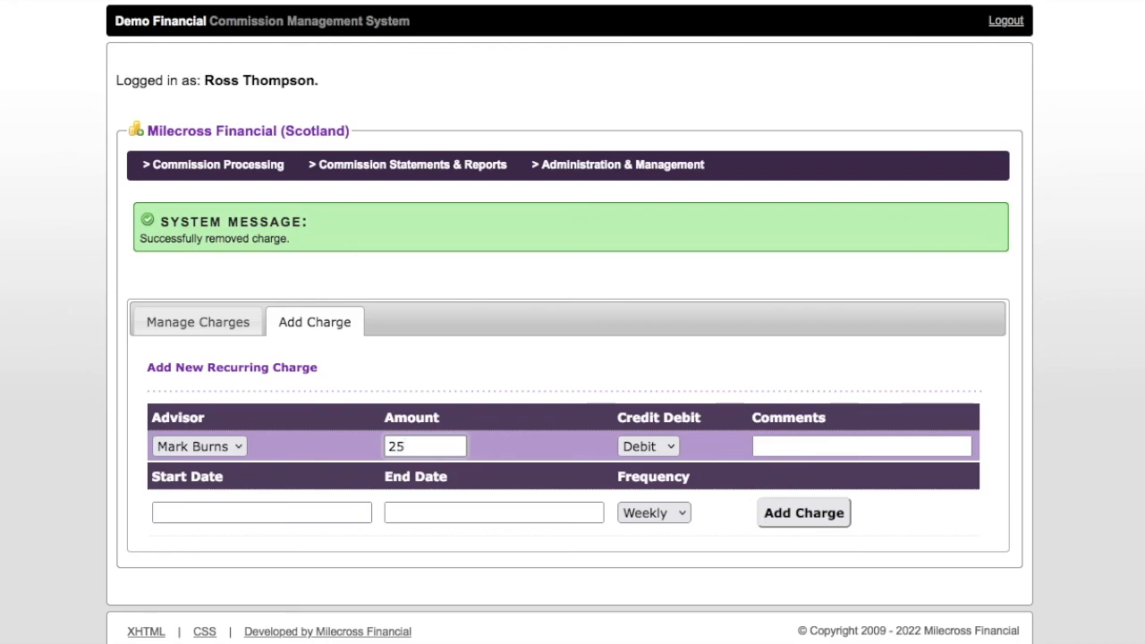
{"action": "left_click", "coordinate": [629, 374]}
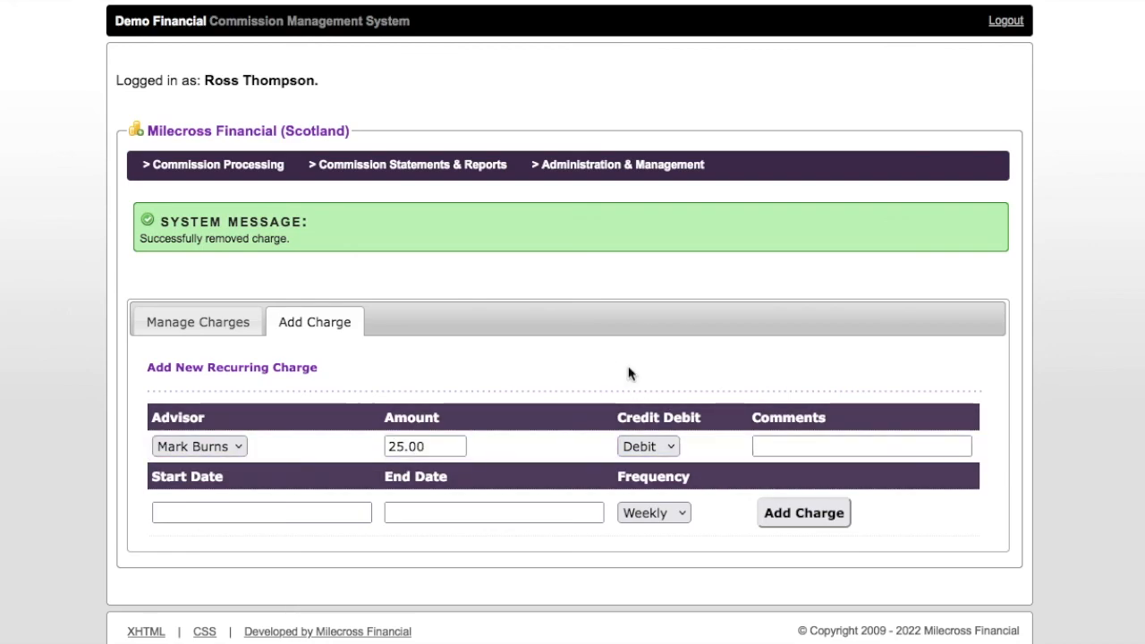